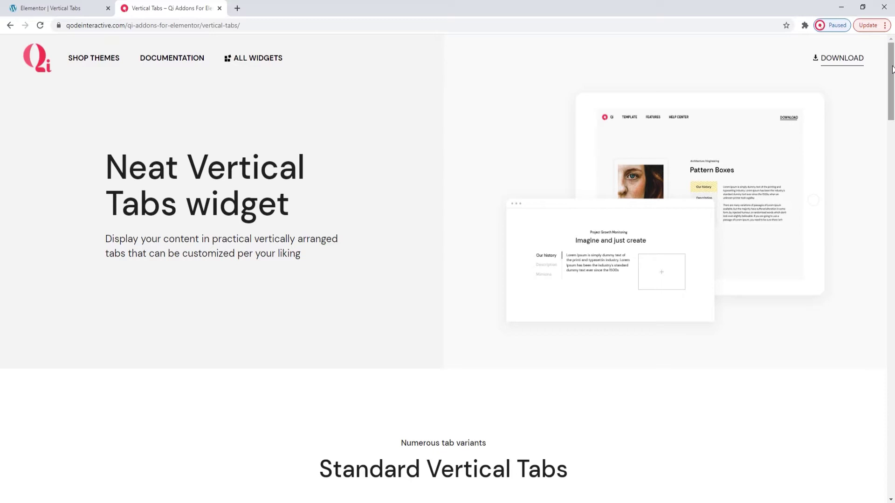
{"action": "left_click_drag", "start_coordinate": [893, 68], "coordinate": [893, 123]}
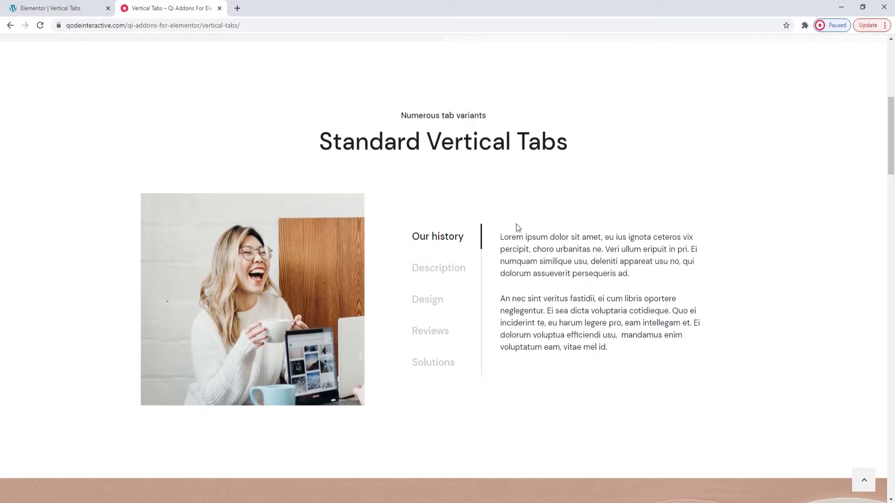
Step: Preview the demo's Description, Design, Solutions and Our history tabs, then return to Elementor
{"action": "left_click", "coordinate": [444, 270]}
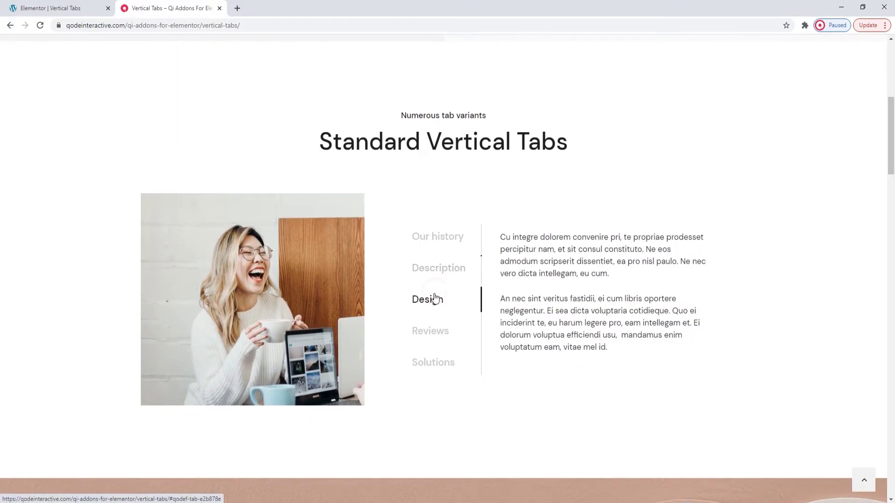
{"action": "left_click", "coordinate": [430, 331]}
{"action": "left_click", "coordinate": [448, 369]}
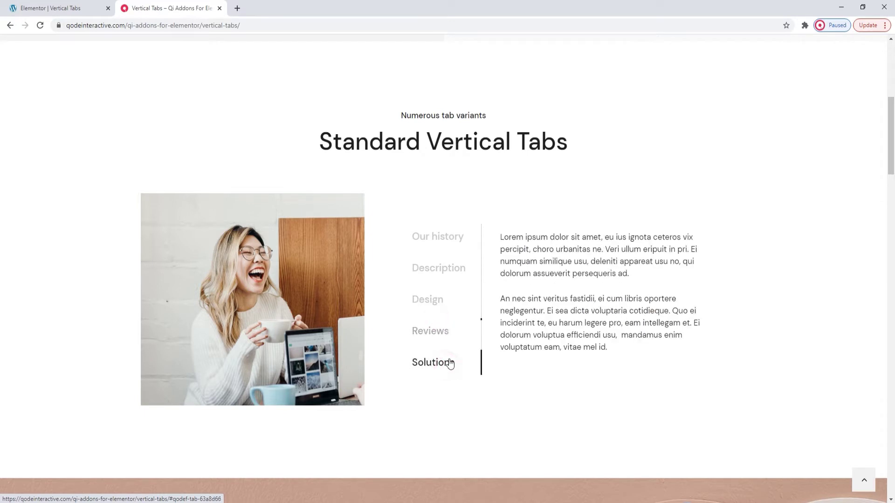
{"action": "left_click", "coordinate": [456, 251]}
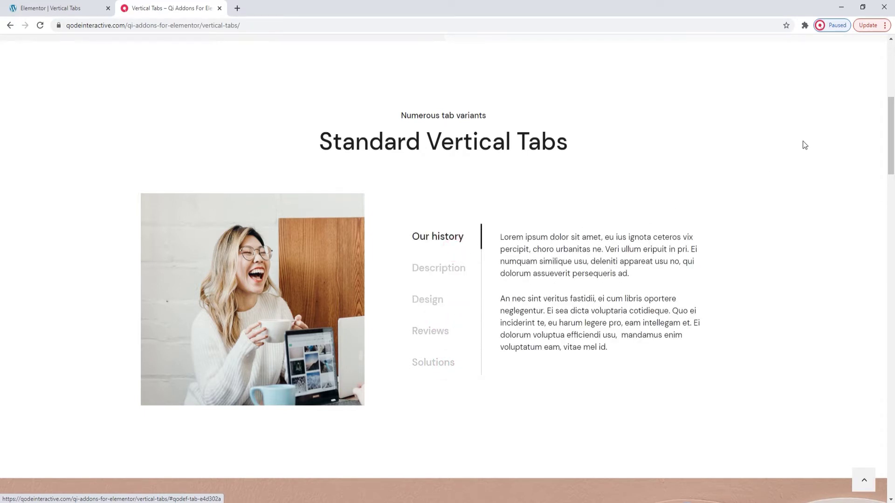
{"action": "left_click_drag", "start_coordinate": [892, 133], "coordinate": [893, 203]}
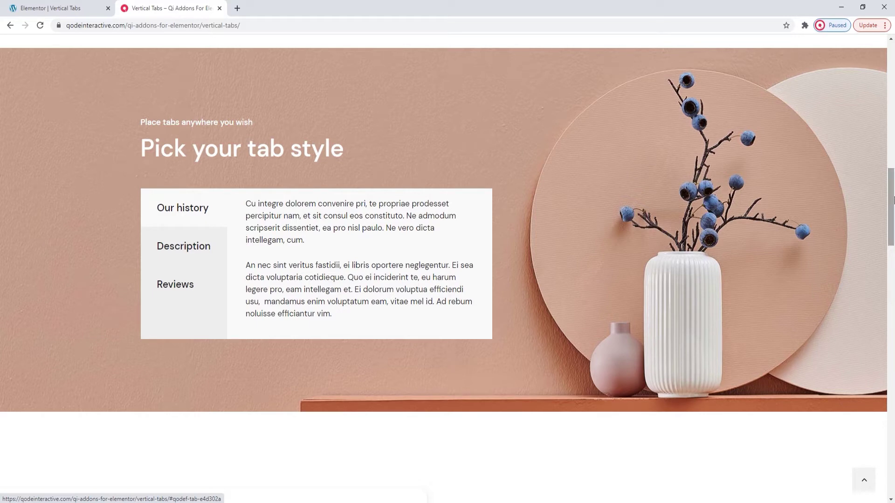
{"action": "left_click_drag", "start_coordinate": [894, 198], "coordinate": [893, 266]}
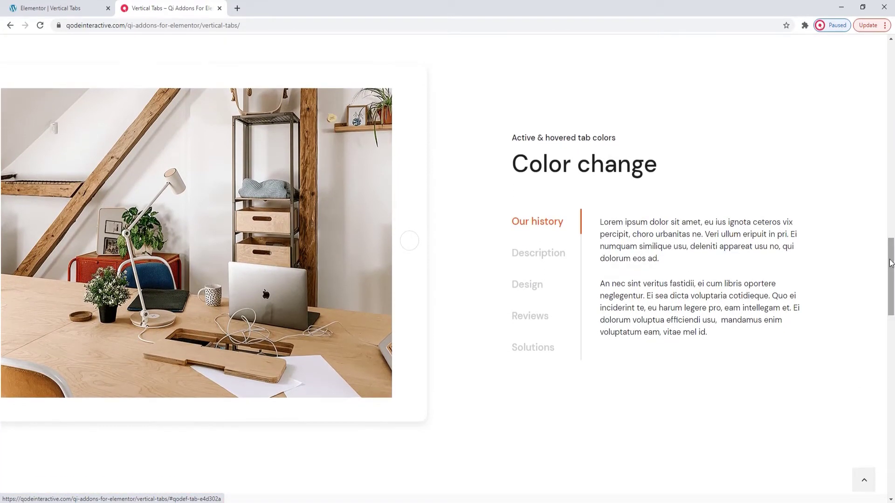
{"action": "left_click_drag", "start_coordinate": [892, 259], "coordinate": [893, 333]}
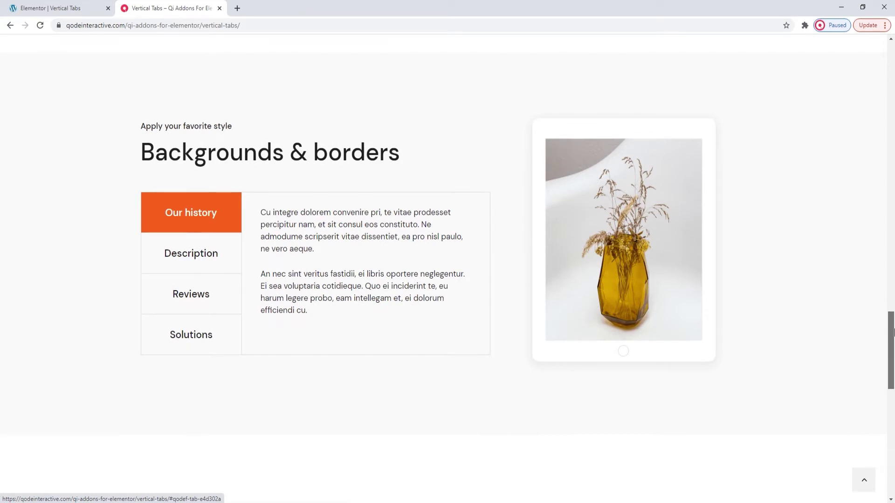
{"action": "left_click_drag", "start_coordinate": [894, 333], "coordinate": [892, 399]}
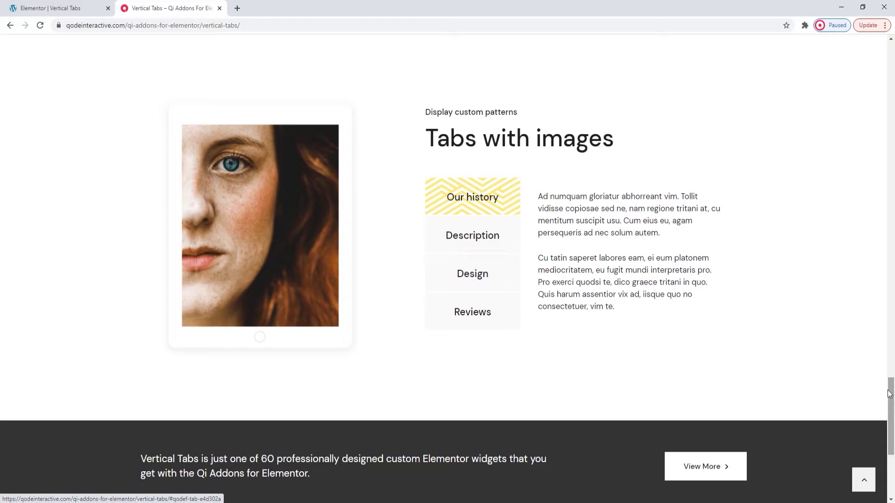
{"action": "left_click", "coordinate": [93, 10]}
Step: Search 'vertical', drag the Vertical Tabs widget onto the page and preview its second tab
{"action": "left_click", "coordinate": [93, 82]}
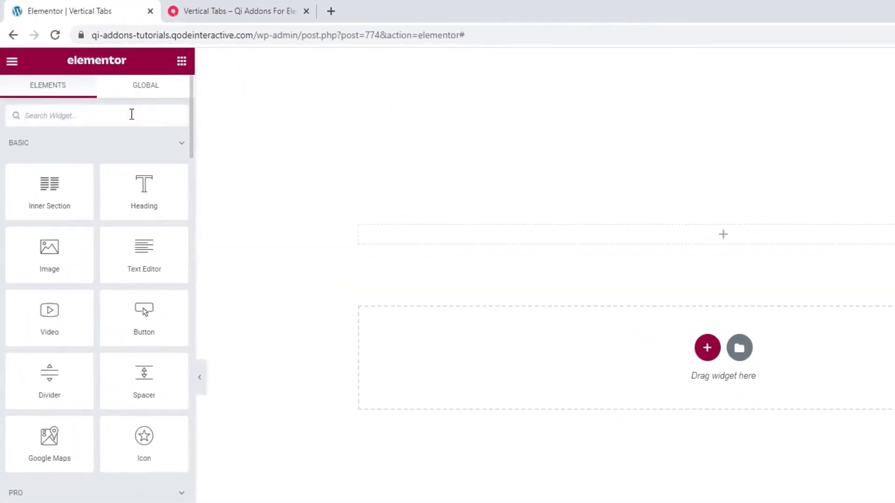
{"action": "type", "text": "vert"}
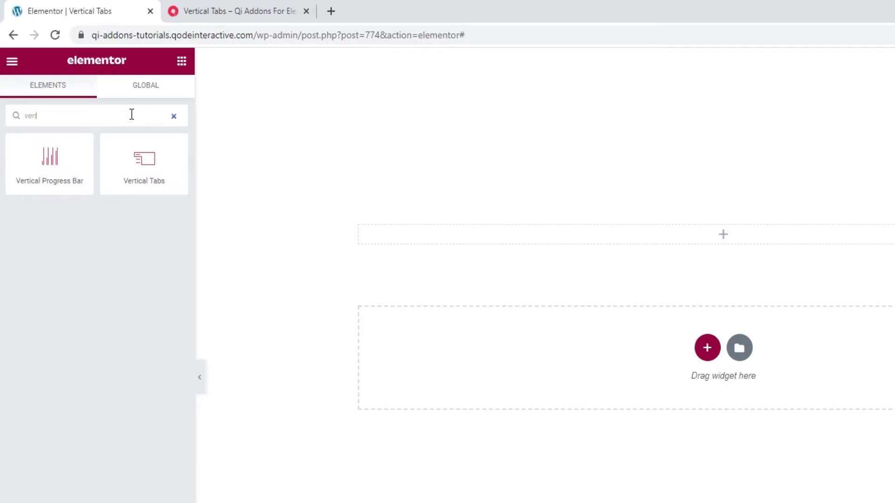
{"action": "type", "text": "ical"}
{"action": "left_click_drag", "start_coordinate": [125, 150], "coordinate": [426, 228]}
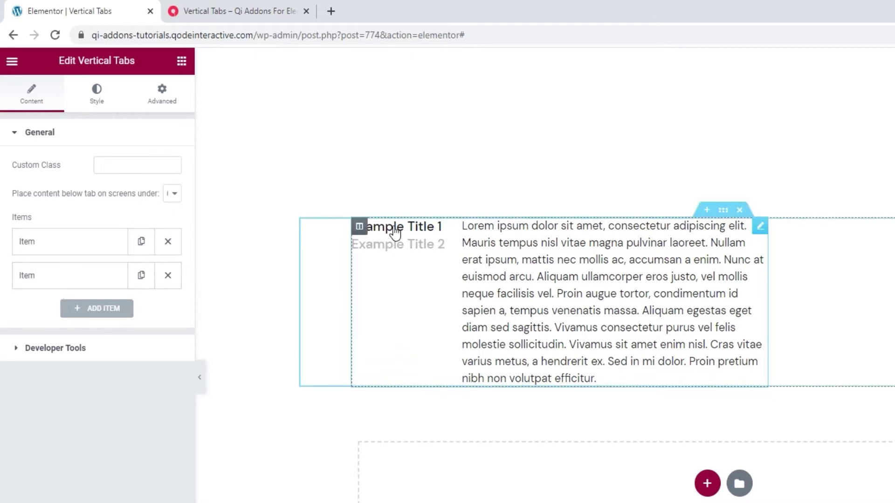
{"action": "left_click", "coordinate": [400, 251]}
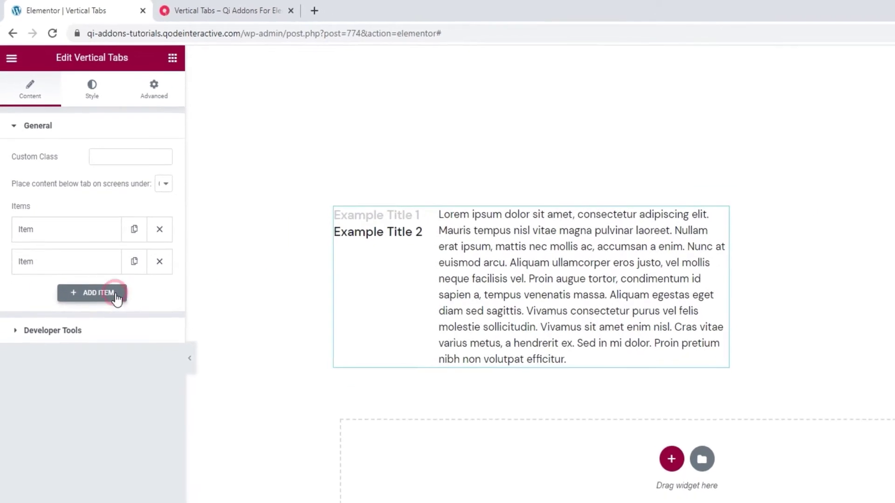
Step: Add two tab items for four in total and view the content-below-tabs breakpoint options
{"action": "left_click", "coordinate": [123, 313]}
{"action": "left_click", "coordinate": [88, 266]}
{"action": "left_click", "coordinate": [86, 290]}
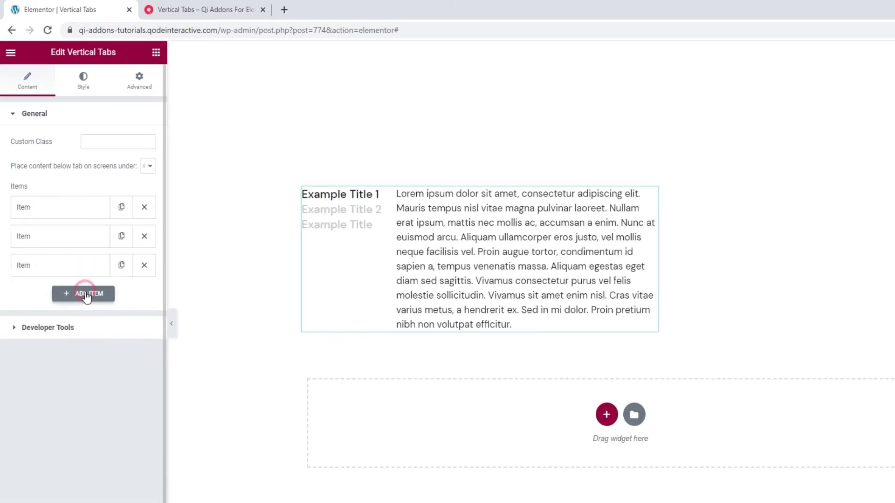
{"action": "left_click", "coordinate": [85, 295]}
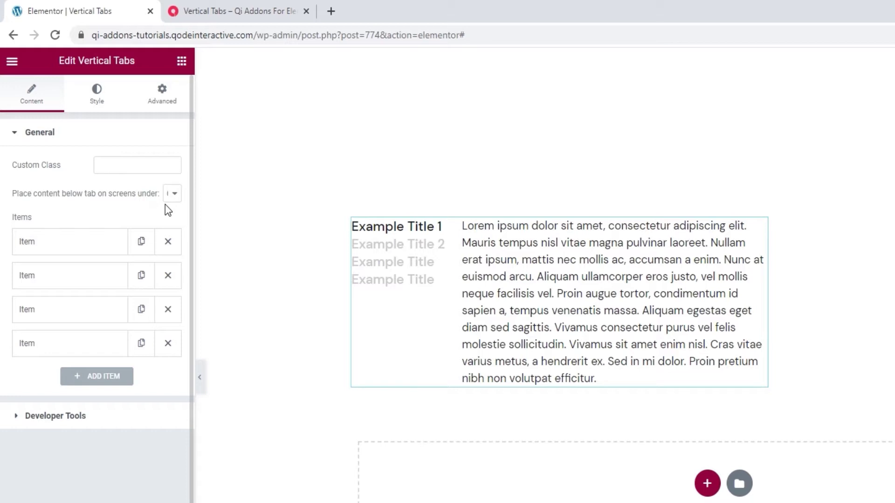
{"action": "left_click", "coordinate": [172, 194]}
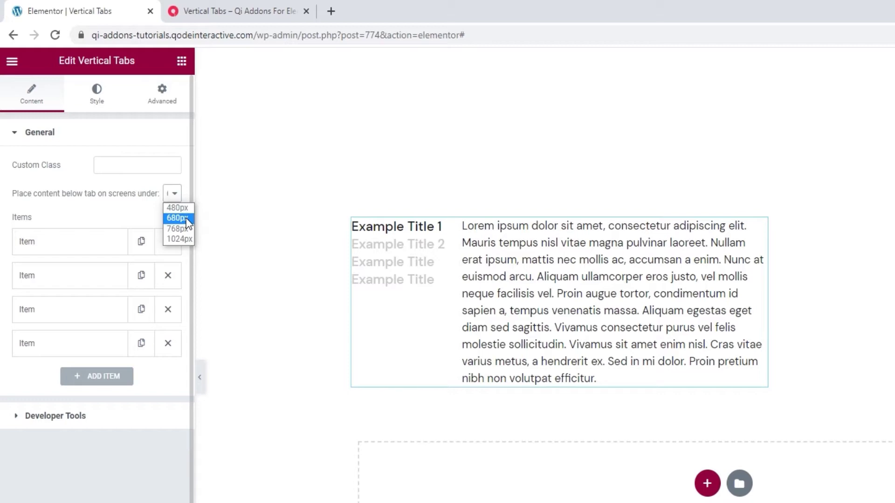
Step: Pick the stacking breakpoint and select the first tab's title for renaming to History
{"action": "left_click", "coordinate": [175, 207]}
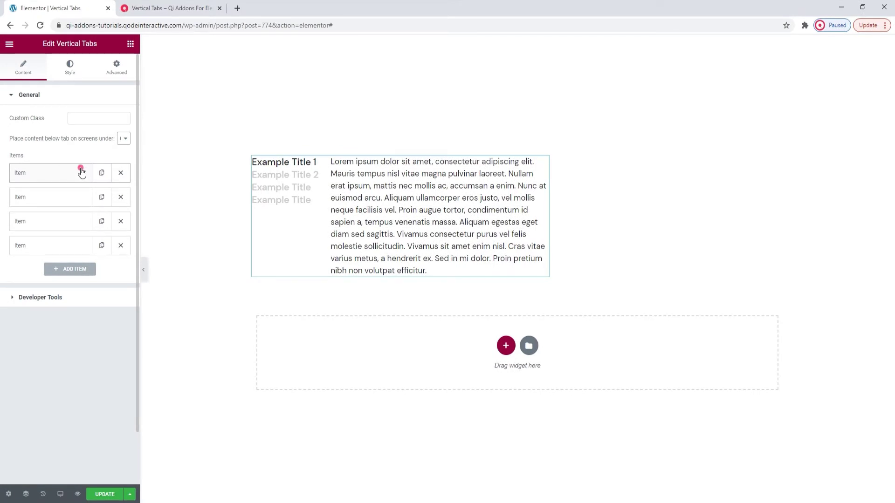
{"action": "left_click", "coordinate": [81, 173]}
{"action": "scroll", "coordinate": [72, 196], "scroll_direction": "down", "scroll_amount": 1}
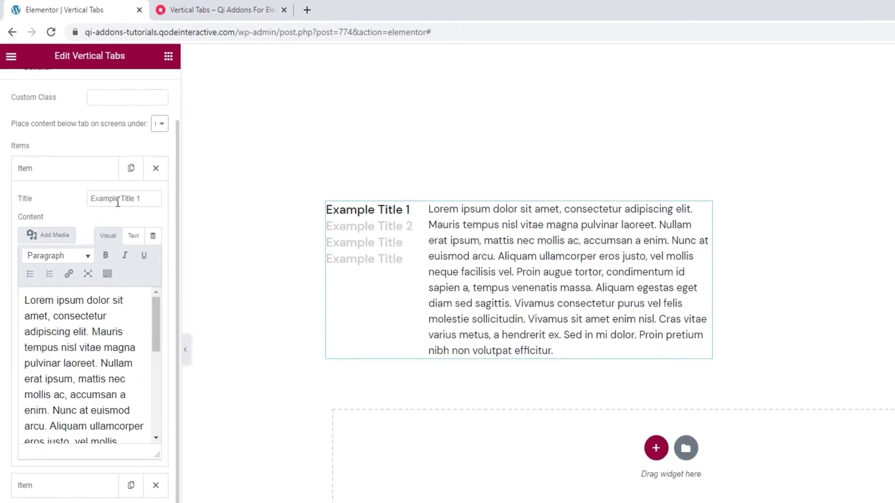
{"action": "triple_click", "coordinate": [118, 201]}
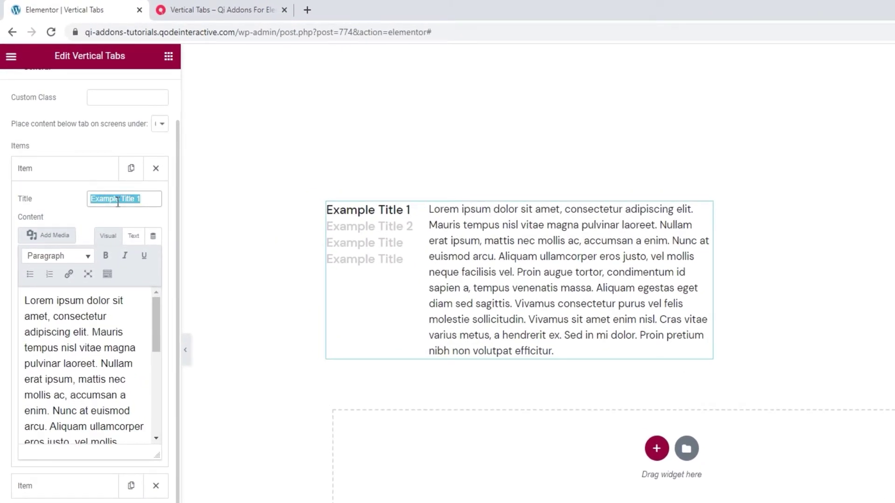
{"action": "type", "text": "History"}
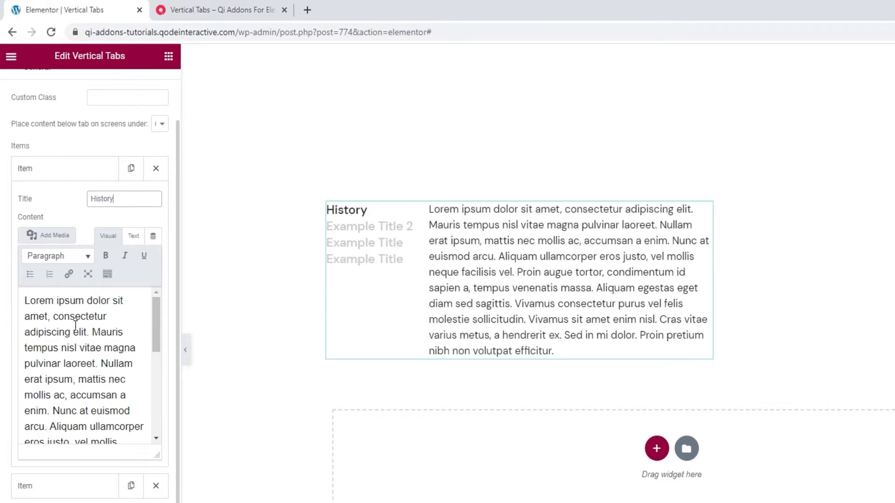
Step: Toggle the first tab's content editor between text and visual modes, then select all its content
{"action": "left_click", "coordinate": [76, 256]}
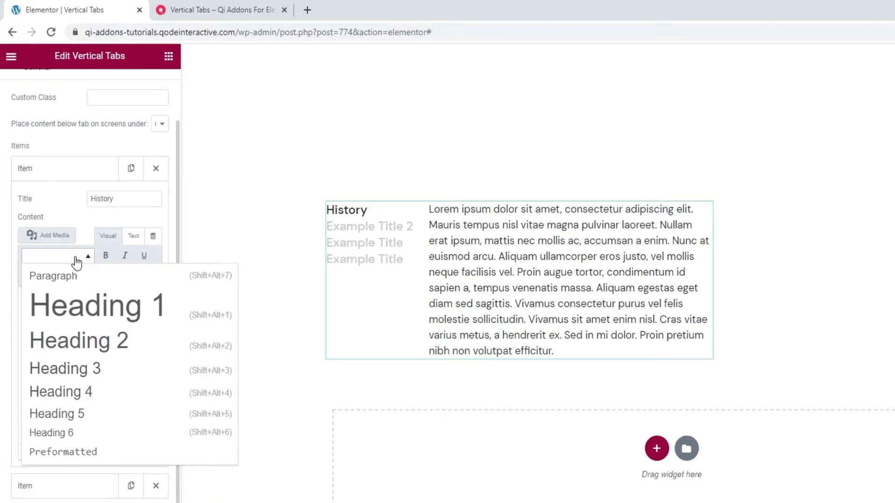
{"action": "left_click", "coordinate": [76, 256]}
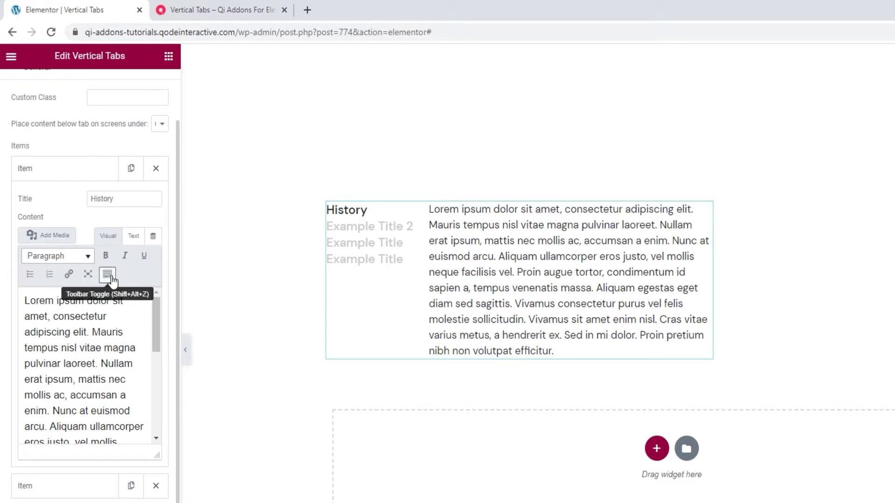
{"action": "left_click", "coordinate": [134, 237]}
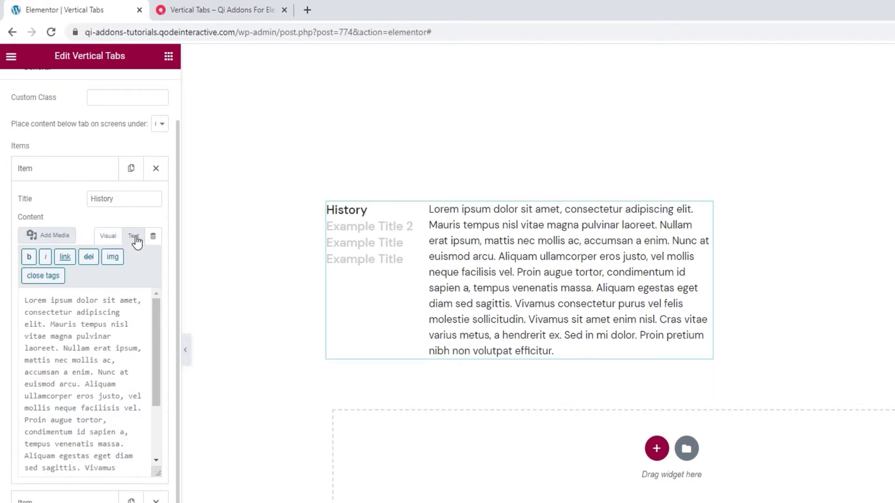
{"action": "left_click", "coordinate": [108, 235]}
{"action": "key", "text": "ctrl+a"}
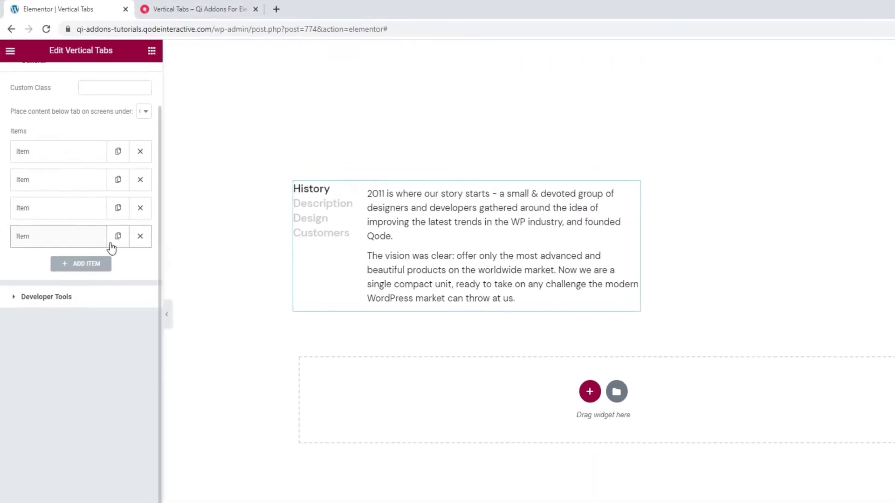
{"action": "left_click", "coordinate": [360, 234]}
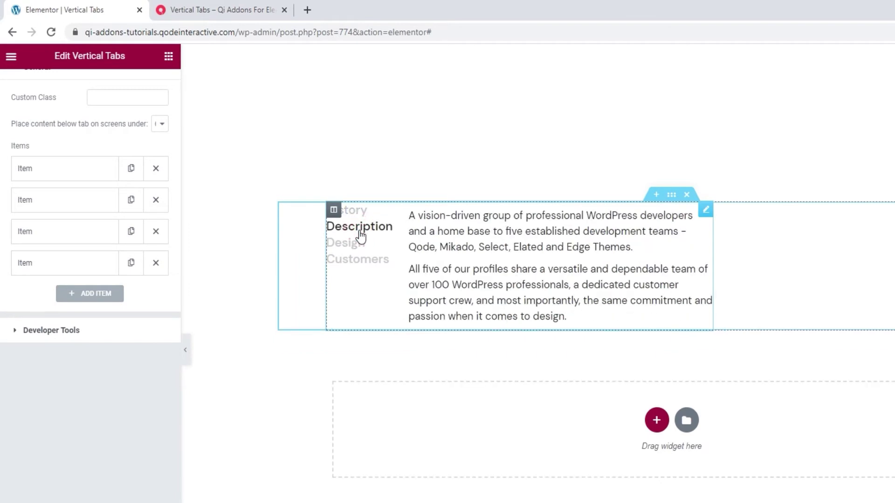
{"action": "left_click", "coordinate": [357, 245]}
{"action": "left_click", "coordinate": [357, 261]}
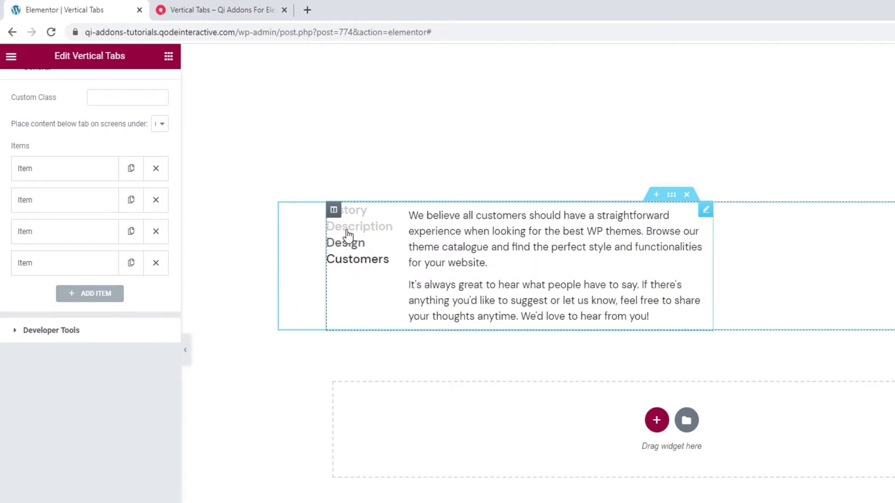
{"action": "left_click", "coordinate": [356, 212]}
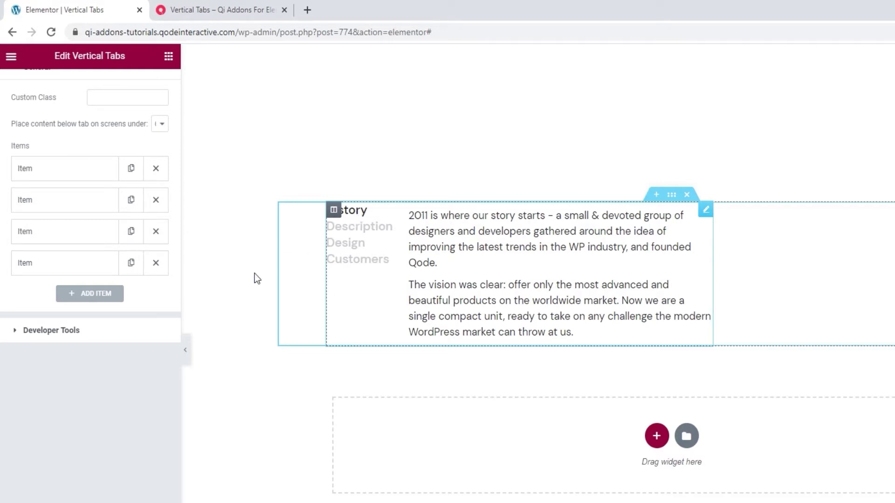
{"action": "left_click", "coordinate": [143, 331]}
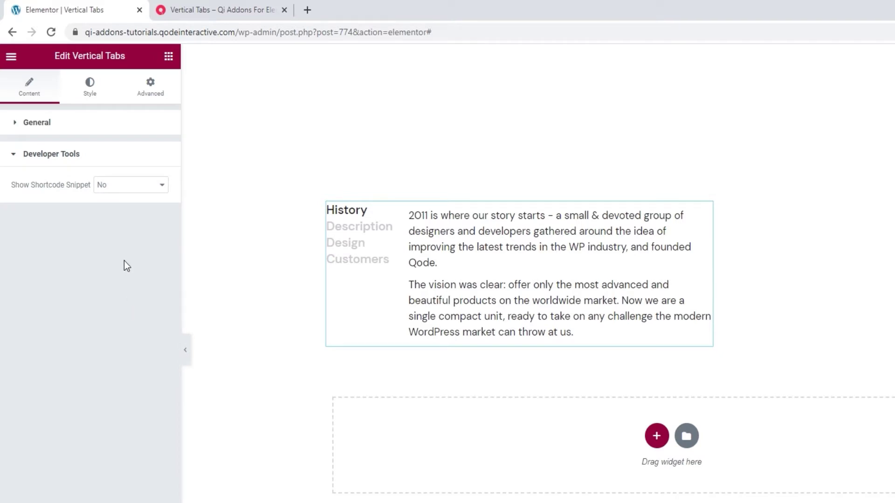
Step: Leave Show Shortcode Snippet on No under Developer Tools and go to the widget's Style settings
{"action": "left_click", "coordinate": [146, 189]}
{"action": "left_click", "coordinate": [144, 205]}
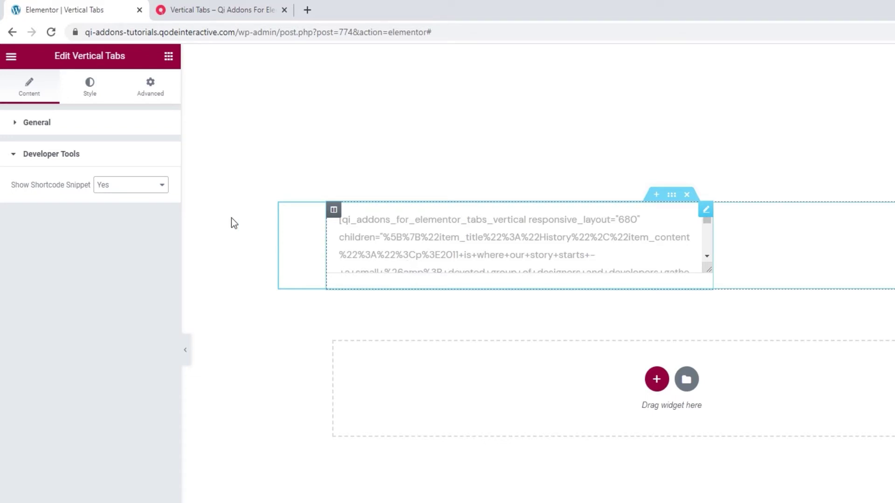
{"action": "left_click", "coordinate": [124, 189]}
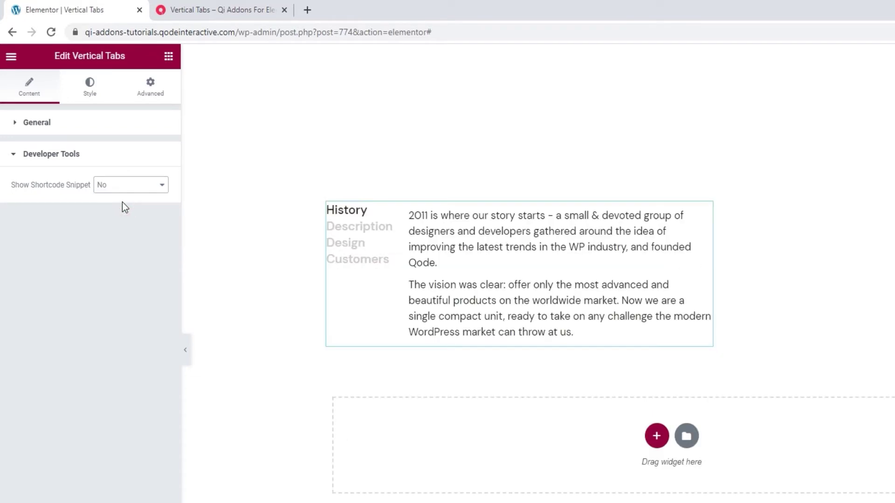
{"action": "left_click", "coordinate": [93, 100]}
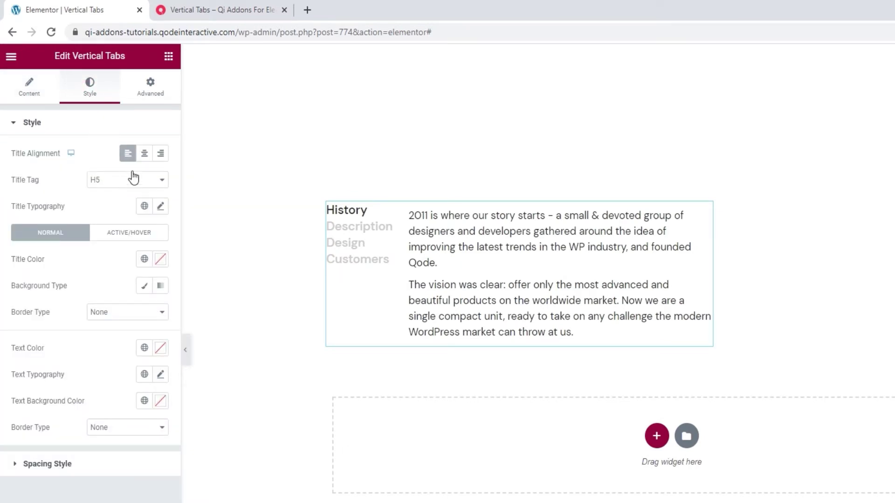
Step: Set Title Alignment to Center after trying Right, and keep H5 as the Title Tag
{"action": "left_click", "coordinate": [143, 159]}
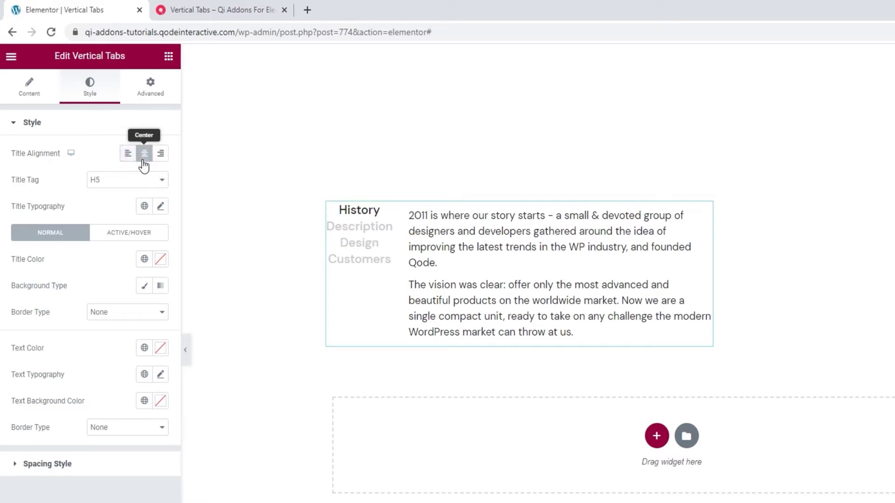
{"action": "left_click", "coordinate": [159, 155]}
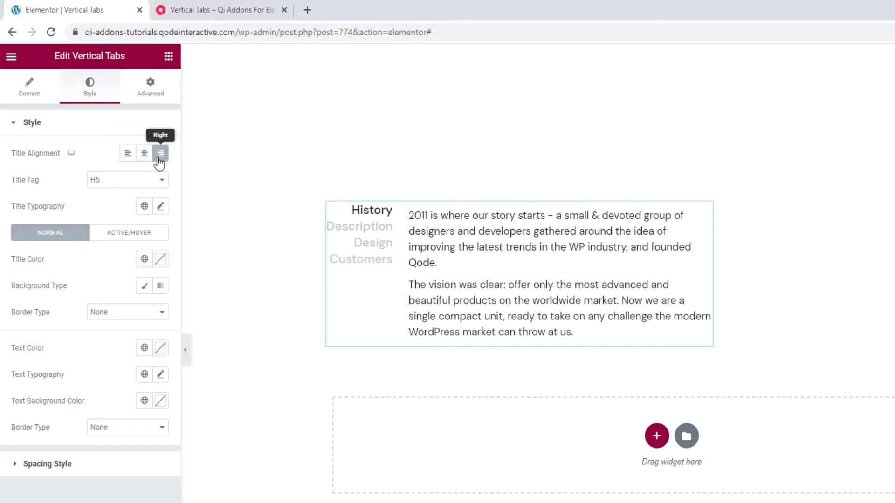
{"action": "left_click", "coordinate": [144, 155]}
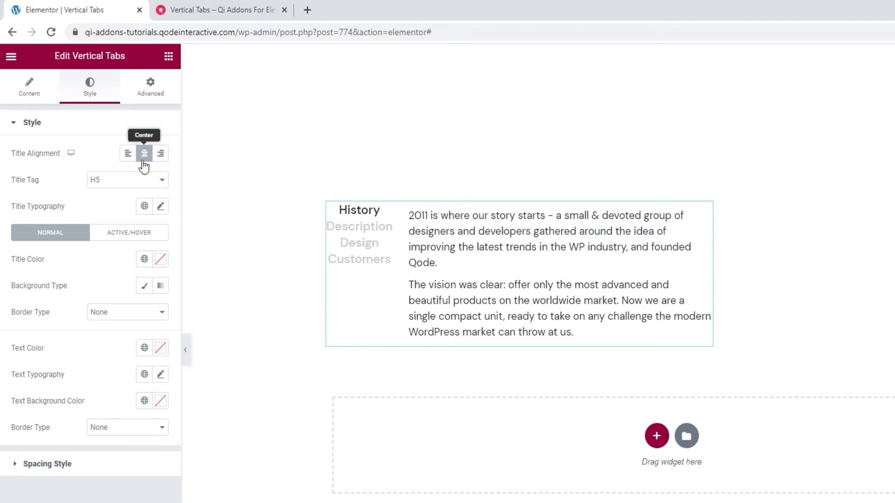
{"action": "left_click", "coordinate": [138, 183]}
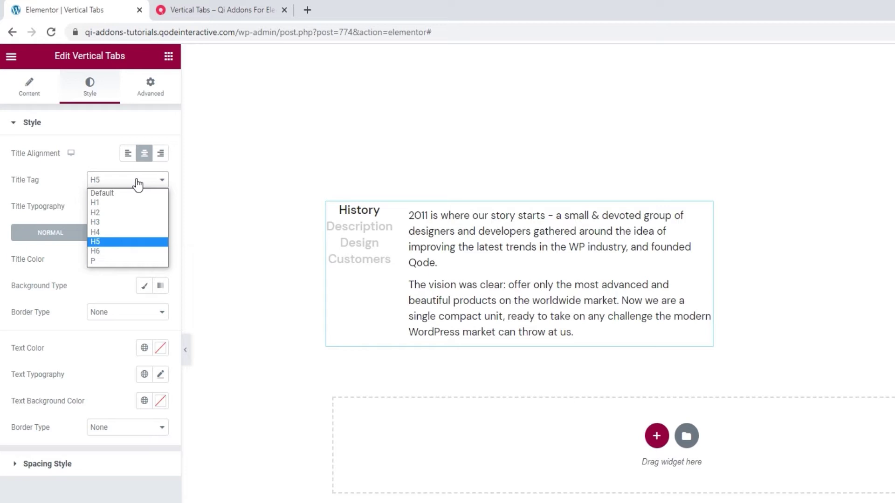
{"action": "left_click", "coordinate": [138, 182]}
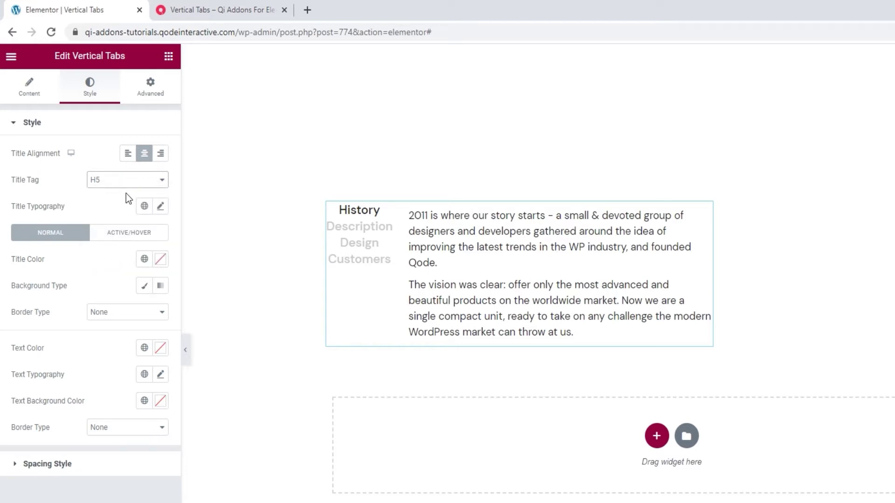
{"action": "left_click", "coordinate": [159, 207]}
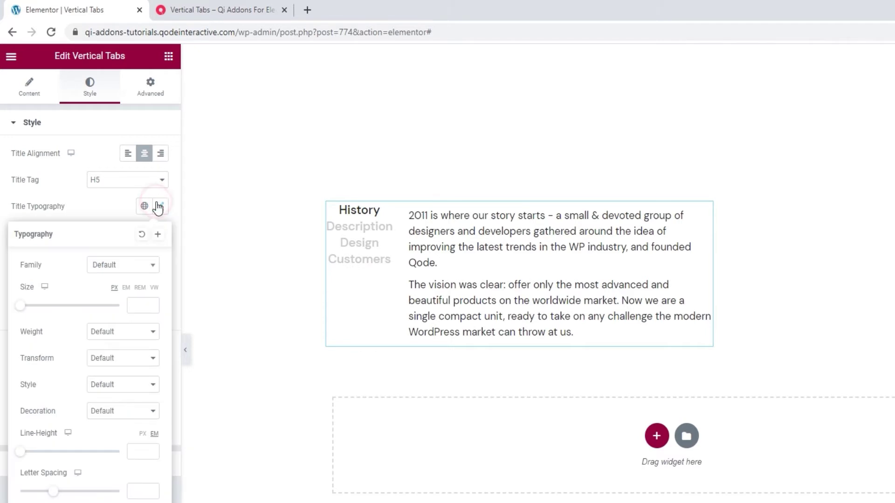
Step: Set the title font size to 21, keeping Default family and weight after trying bold and 200
{"action": "left_click", "coordinate": [121, 265]}
{"action": "scroll", "coordinate": [137, 322], "scroll_direction": "down", "scroll_amount": 2}
{"action": "scroll", "coordinate": [137, 322], "scroll_direction": "down", "scroll_amount": 2}
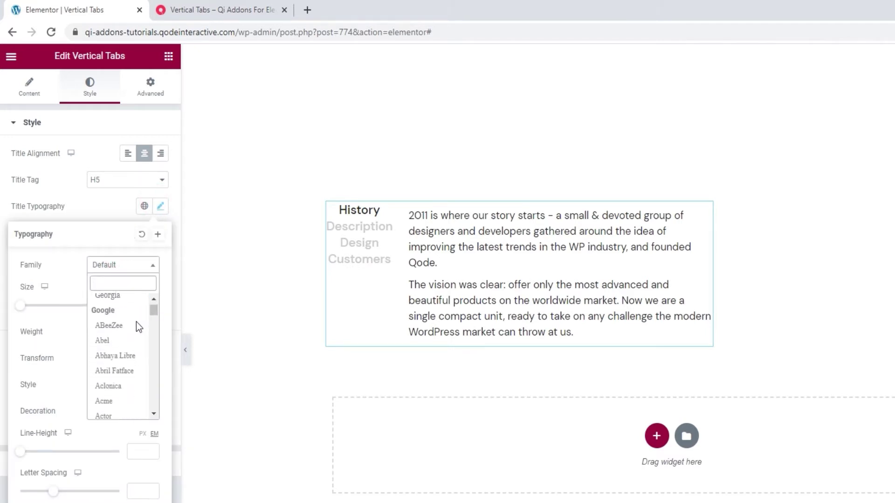
{"action": "left_click", "coordinate": [138, 266]}
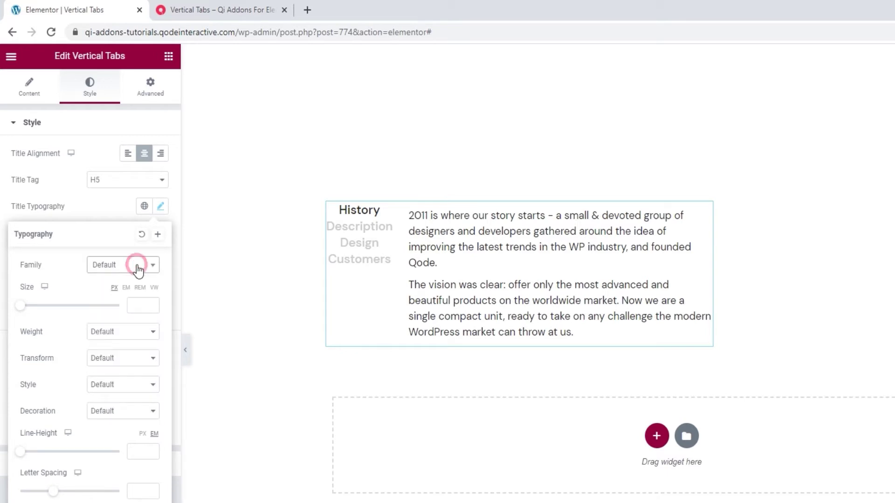
{"action": "left_click", "coordinate": [142, 305]}
{"action": "type", "text": "21"}
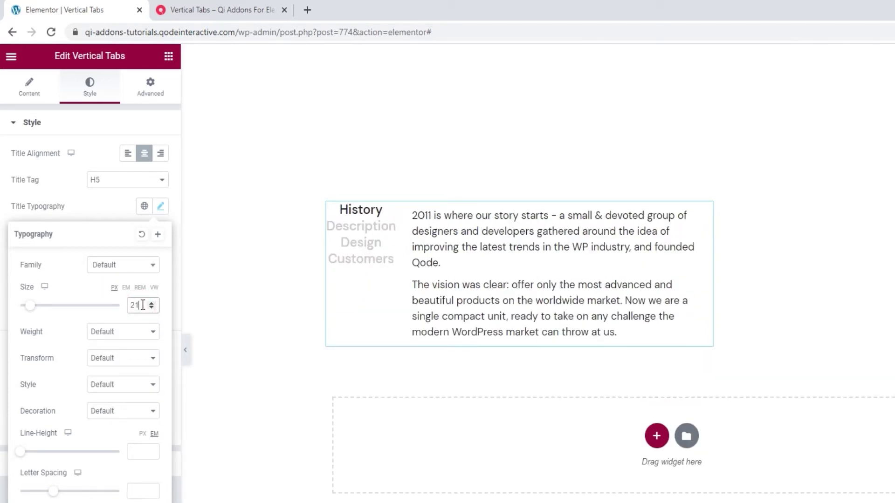
{"action": "left_click", "coordinate": [134, 336]}
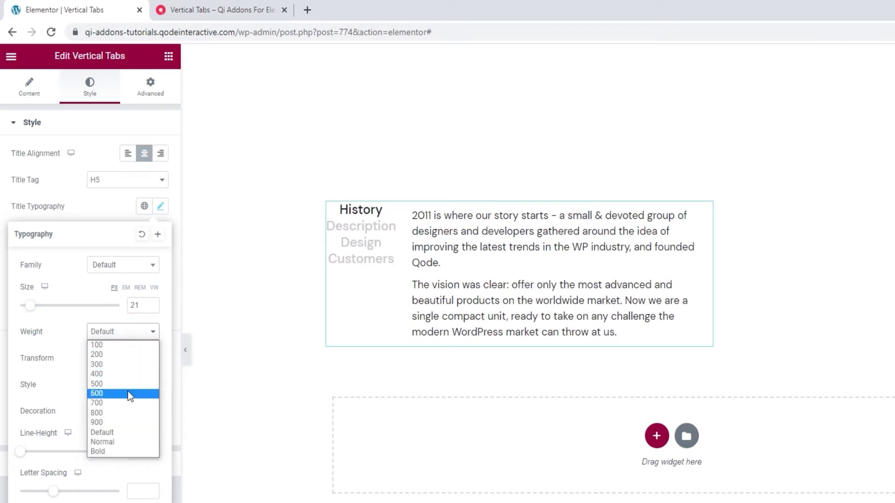
{"action": "left_click", "coordinate": [137, 450]}
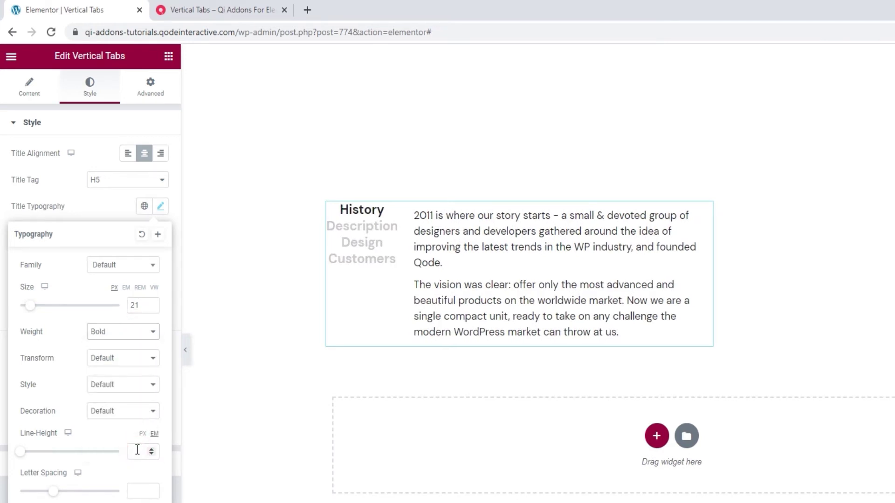
{"action": "left_click", "coordinate": [124, 333]}
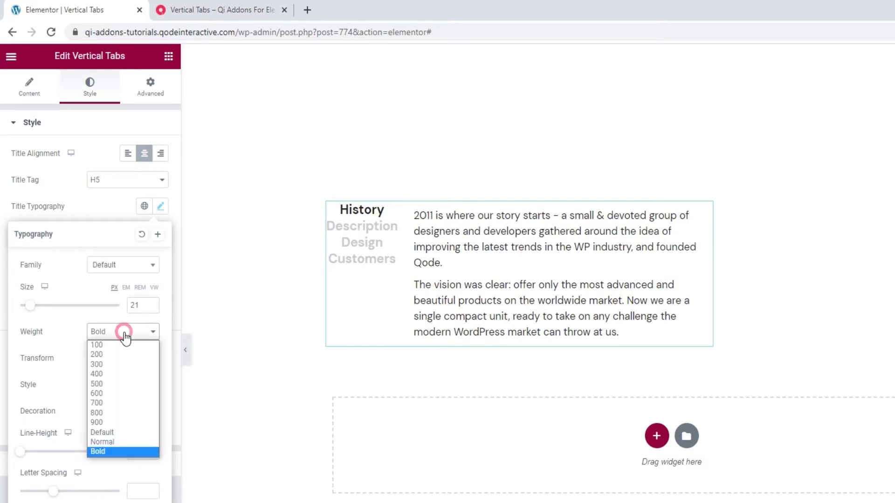
{"action": "left_click", "coordinate": [121, 355]}
{"action": "left_click", "coordinate": [130, 333]}
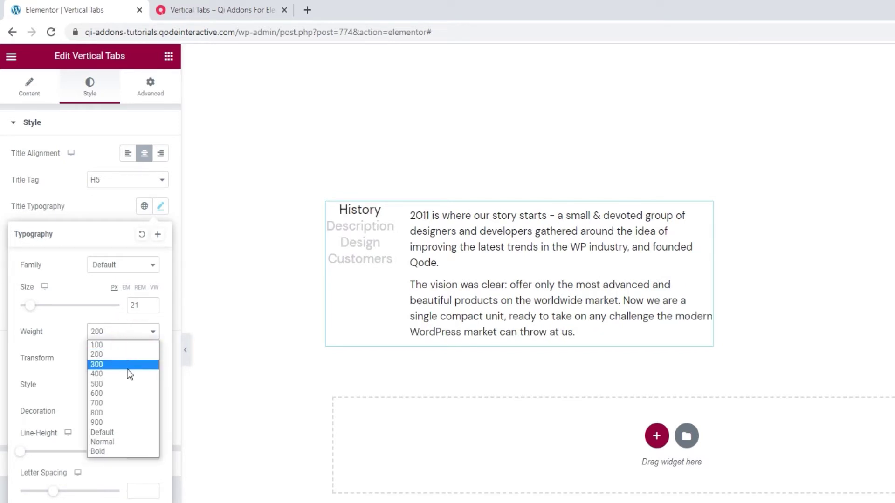
{"action": "left_click", "coordinate": [136, 432]}
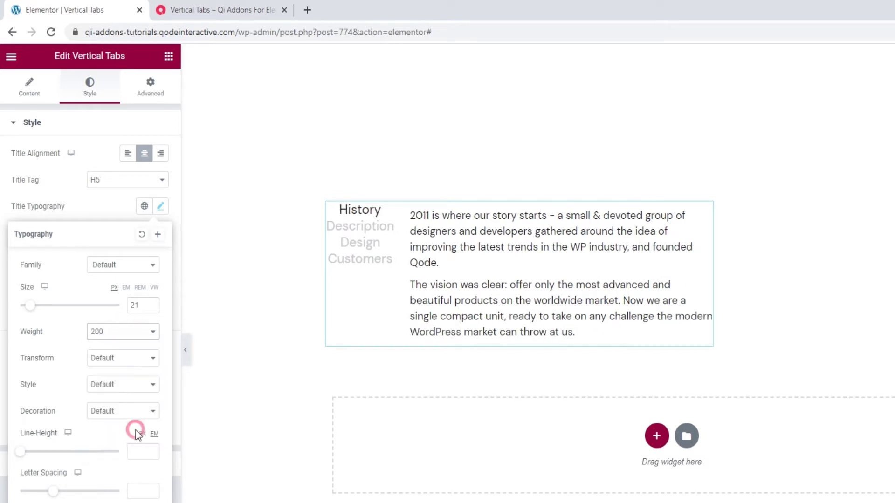
Step: Try uppercase, lowercase, capitalize and normal title transforms, then reset transform to Default
{"action": "left_click", "coordinate": [133, 361]}
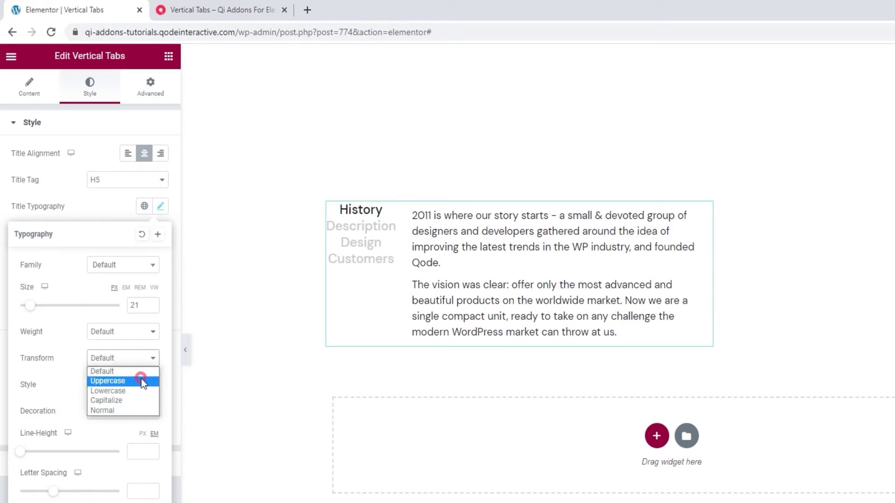
{"action": "left_click", "coordinate": [139, 382]}
{"action": "left_click", "coordinate": [136, 359]}
{"action": "left_click", "coordinate": [136, 393]}
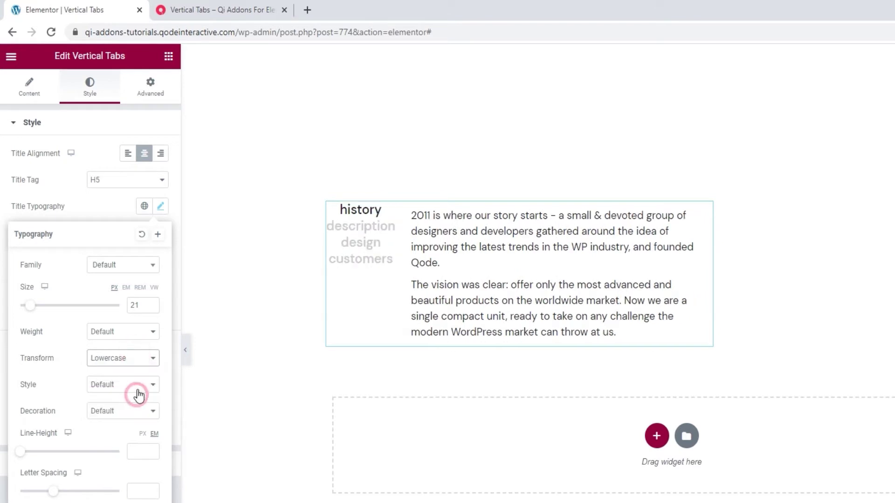
{"action": "left_click", "coordinate": [139, 358]}
{"action": "left_click", "coordinate": [137, 401]}
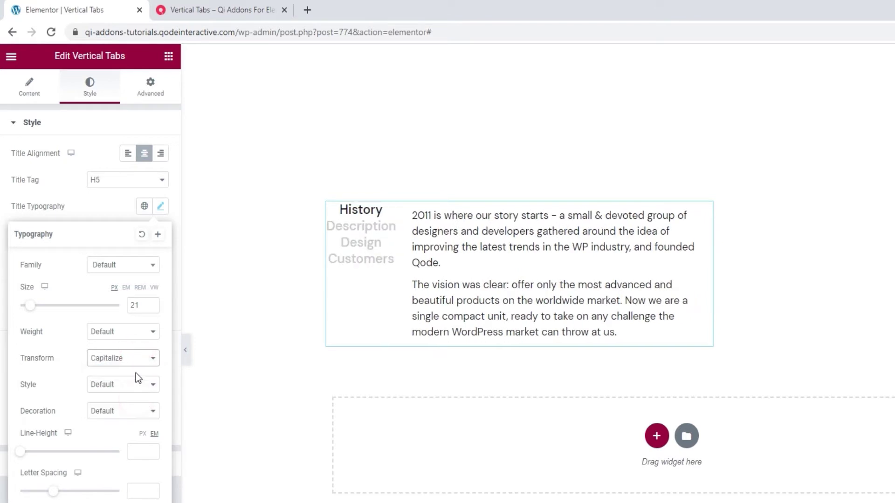
{"action": "left_click", "coordinate": [134, 358]}
{"action": "left_click", "coordinate": [133, 409]}
{"action": "left_click", "coordinate": [130, 359]}
Step: Try Normal, Italic and Oblique title font styles, then reset style to Default
{"action": "left_click", "coordinate": [130, 386]}
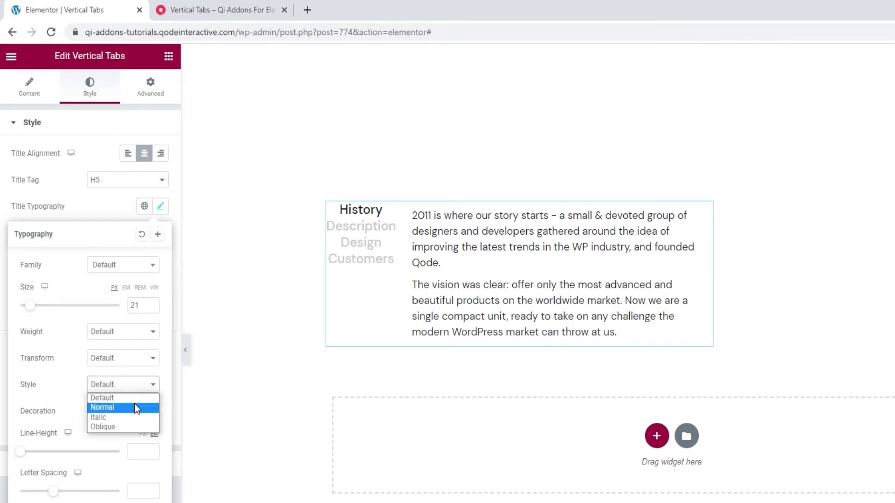
{"action": "left_click", "coordinate": [135, 407]}
{"action": "left_click", "coordinate": [134, 386]}
{"action": "left_click", "coordinate": [136, 418]}
{"action": "left_click", "coordinate": [134, 385]}
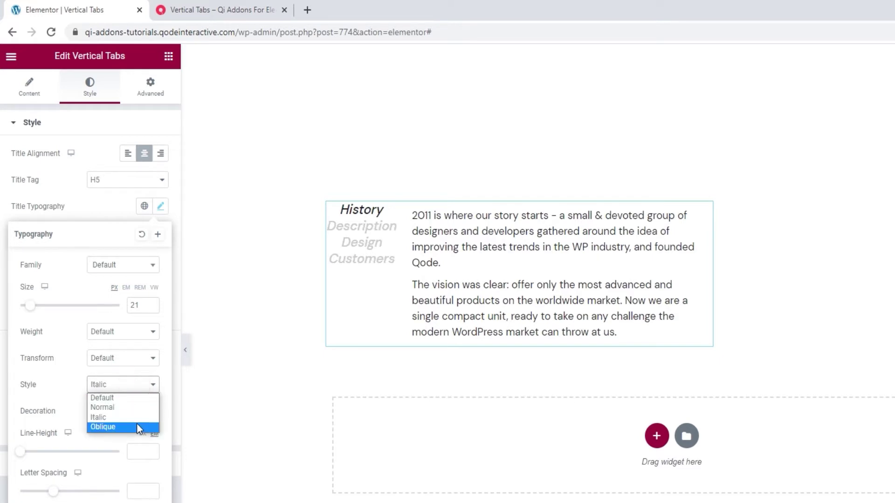
{"action": "left_click", "coordinate": [138, 425]}
{"action": "left_click", "coordinate": [135, 386]}
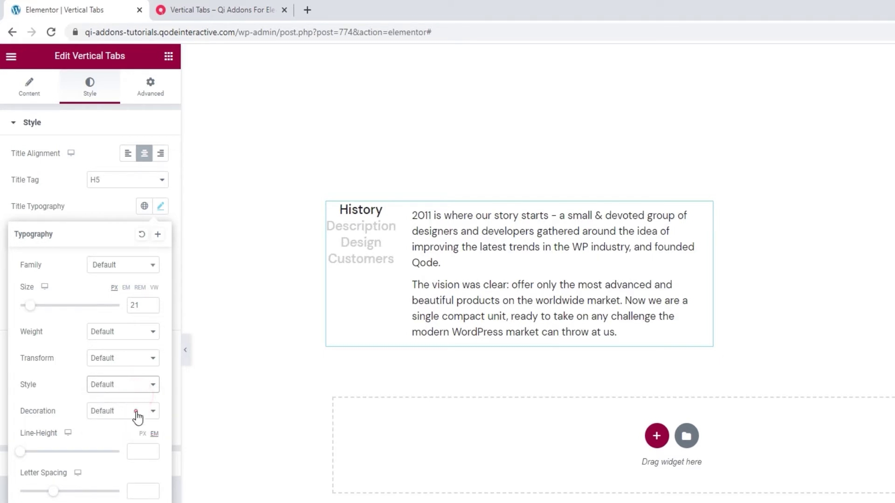
Step: Try underline, overline and line-through title decorations, then reset decoration to Default
{"action": "left_click", "coordinate": [136, 416]}
{"action": "left_click", "coordinate": [138, 434]}
{"action": "left_click", "coordinate": [130, 411]}
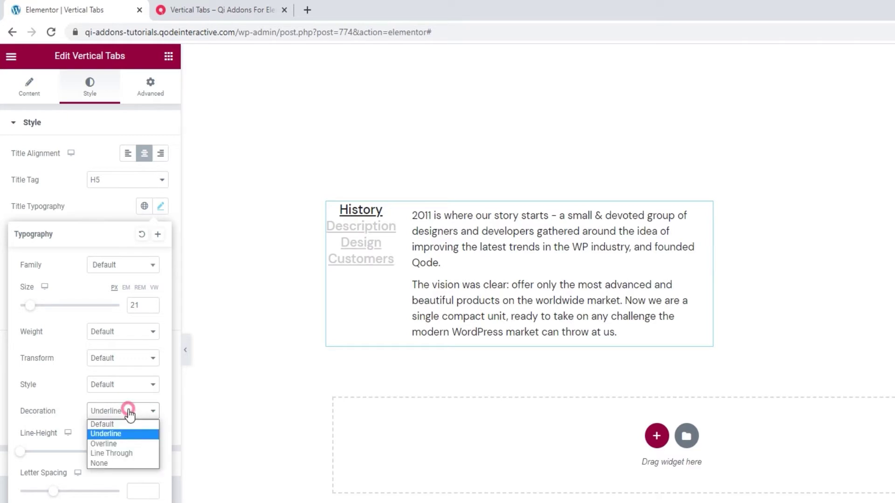
{"action": "left_click", "coordinate": [136, 445]}
{"action": "left_click", "coordinate": [133, 412]}
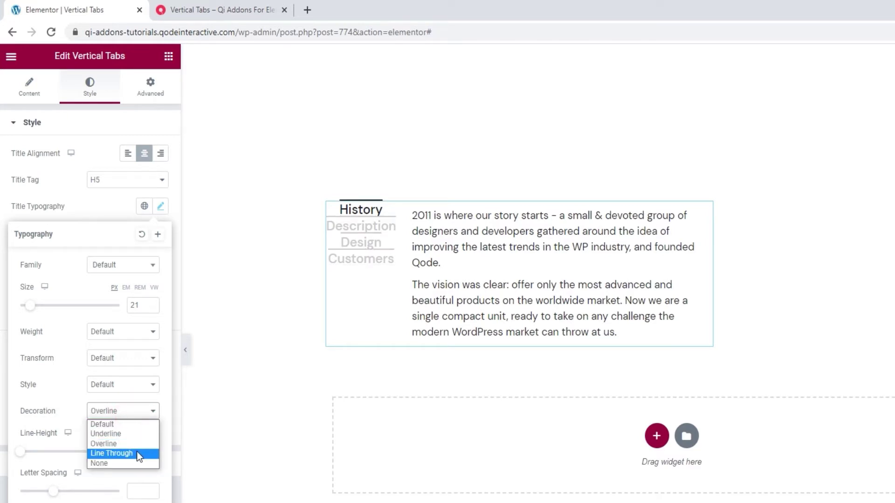
{"action": "left_click", "coordinate": [136, 453]}
{"action": "left_click", "coordinate": [135, 414]}
{"action": "left_click", "coordinate": [145, 462]}
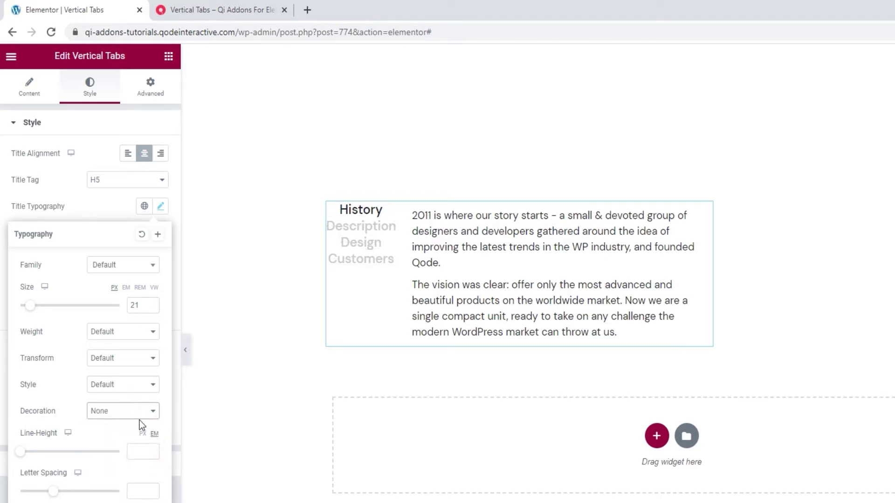
{"action": "left_click", "coordinate": [139, 416]}
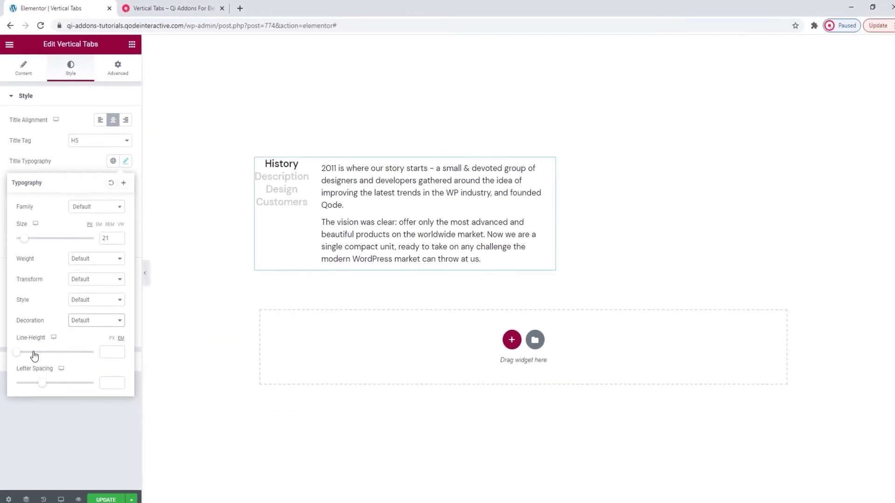
Step: Clear the title line height after briefly raising it to 1.9
{"action": "left_click_drag", "start_coordinate": [21, 349], "coordinate": [34, 355]}
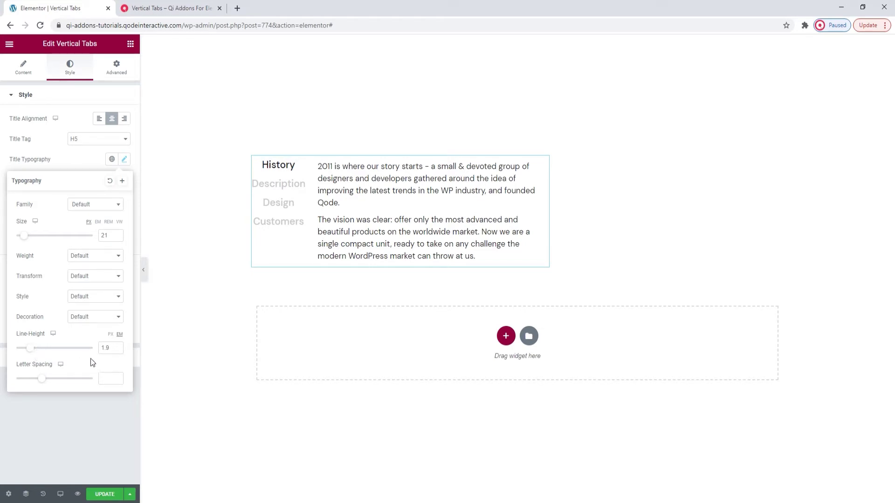
{"action": "double_click", "coordinate": [104, 349]}
{"action": "key", "text": "BackSpace"}
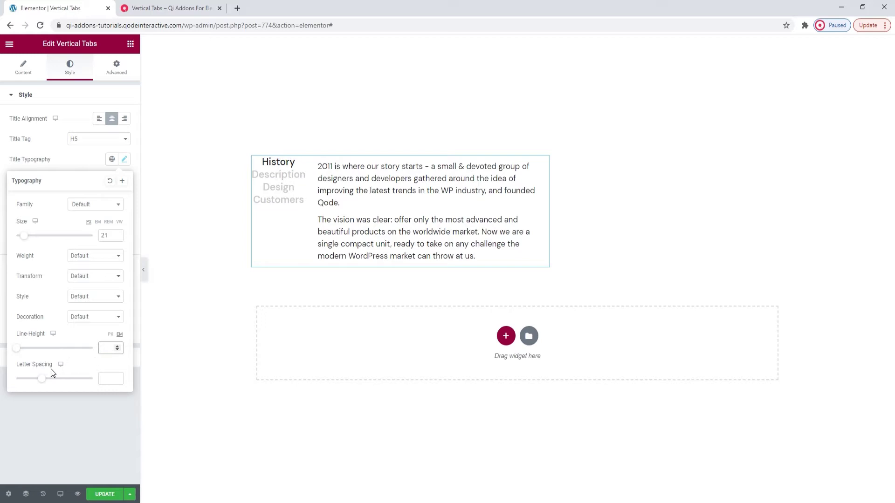
Step: Clear the title letter spacing after trying a wider value, and close the Typography popover
{"action": "left_click_drag", "start_coordinate": [42, 379], "coordinate": [56, 380]}
{"action": "double_click", "coordinate": [104, 378]}
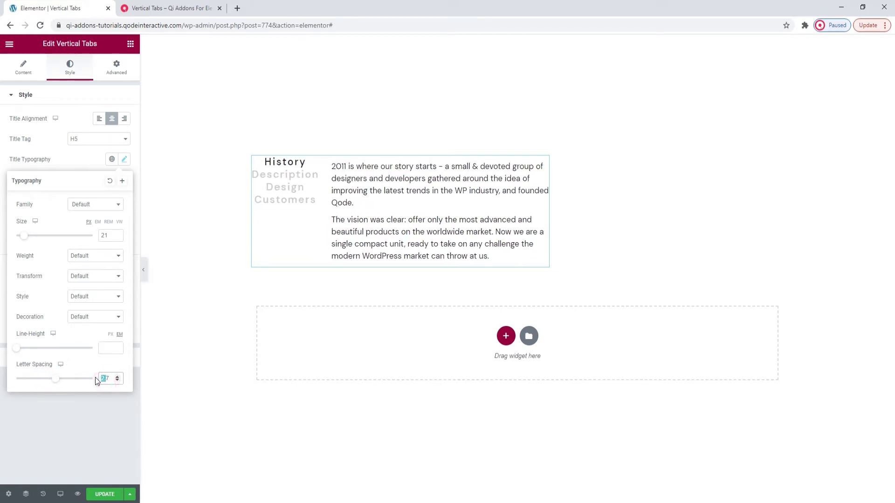
{"action": "key", "text": "ctrl+a"}
{"action": "key", "text": "BackSpace"}
{"action": "left_click", "coordinate": [71, 160]}
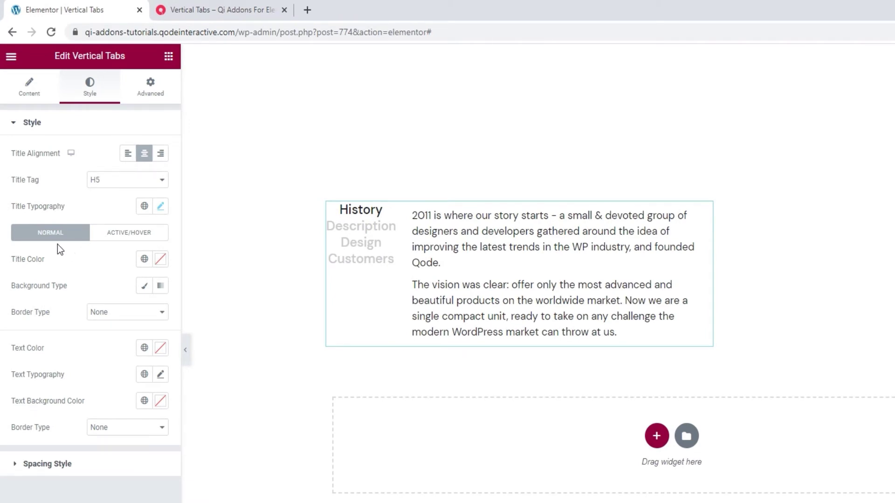
Step: Set the normal-state title colour to #1e1e1e after briefly trying red shades
{"action": "left_click", "coordinate": [104, 239]}
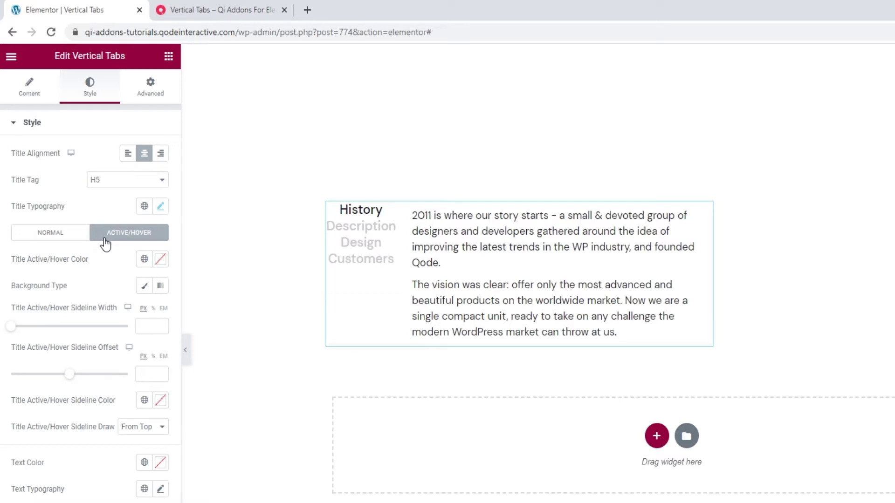
{"action": "left_click", "coordinate": [73, 241]}
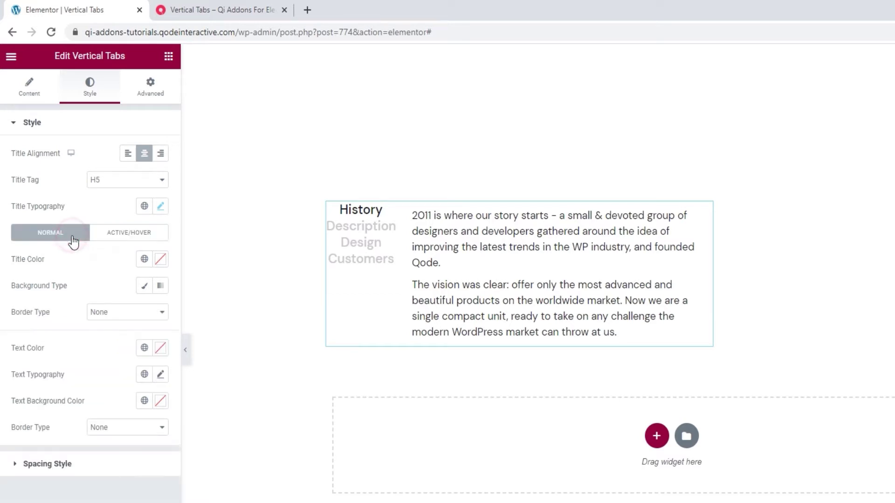
{"action": "left_click", "coordinate": [158, 262]}
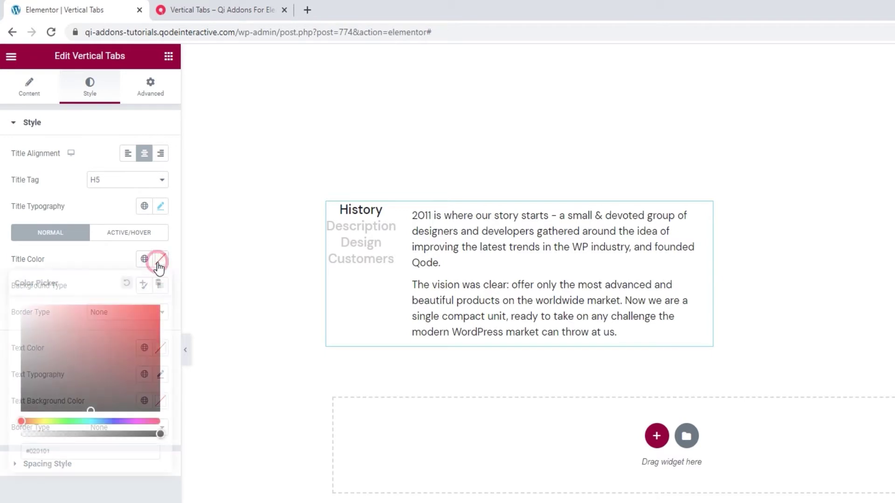
{"action": "left_click", "coordinate": [125, 341]}
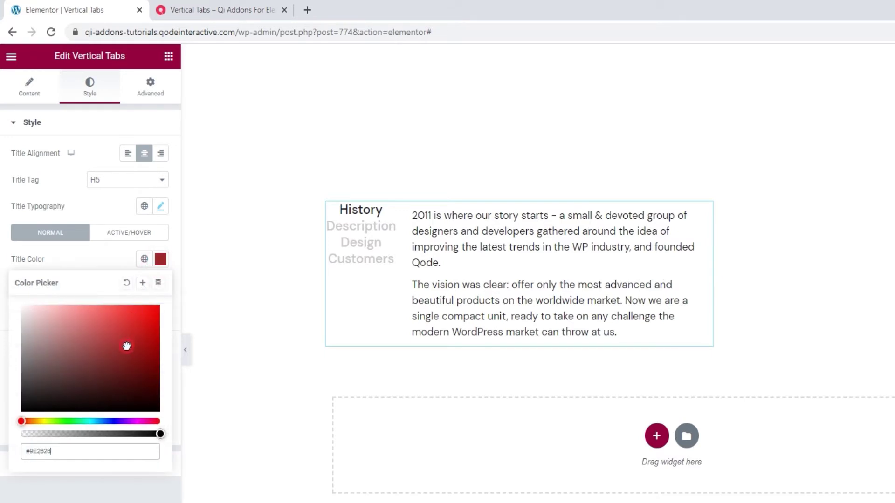
{"action": "left_click", "coordinate": [117, 325]}
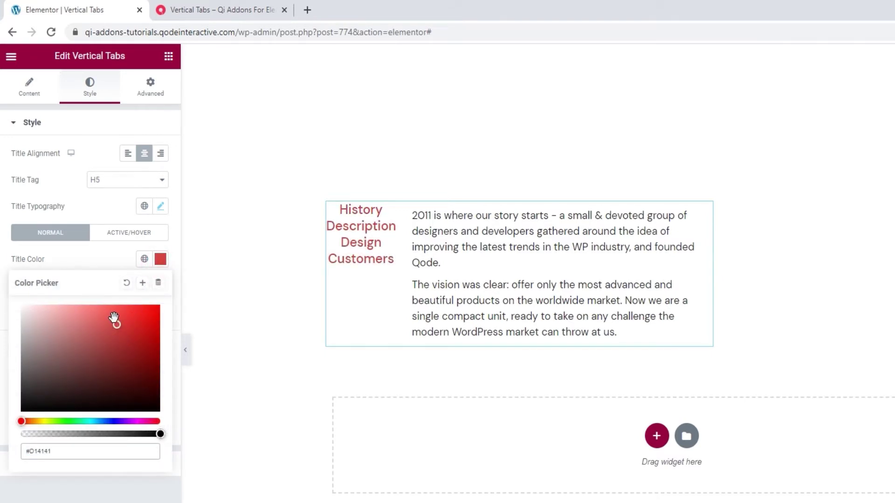
{"action": "double_click", "coordinate": [67, 448]}
{"action": "type", "text": "1e1e1e"}
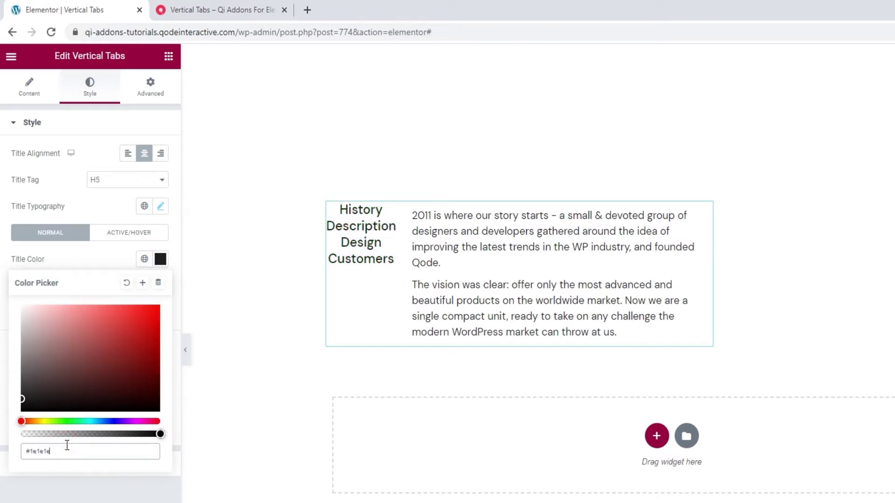
{"action": "left_click", "coordinate": [109, 262]}
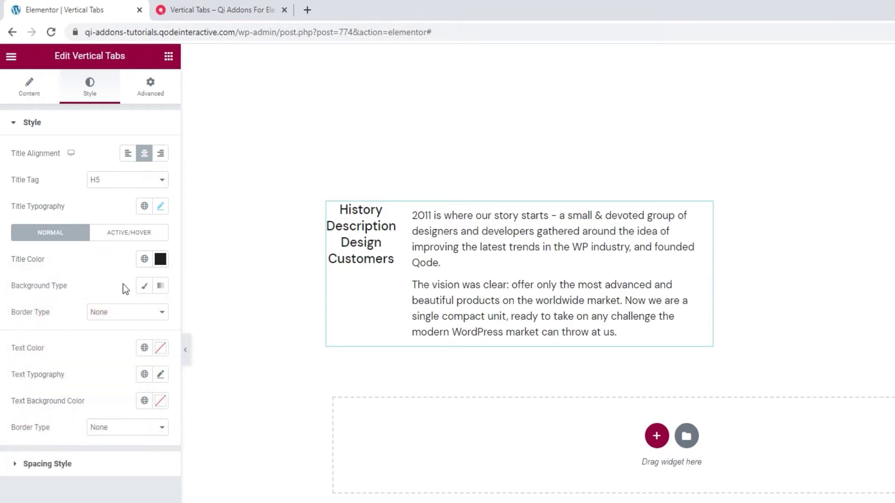
Step: Give the title background a gradient with a pale pink first colour at location 0
{"action": "left_click", "coordinate": [145, 286]}
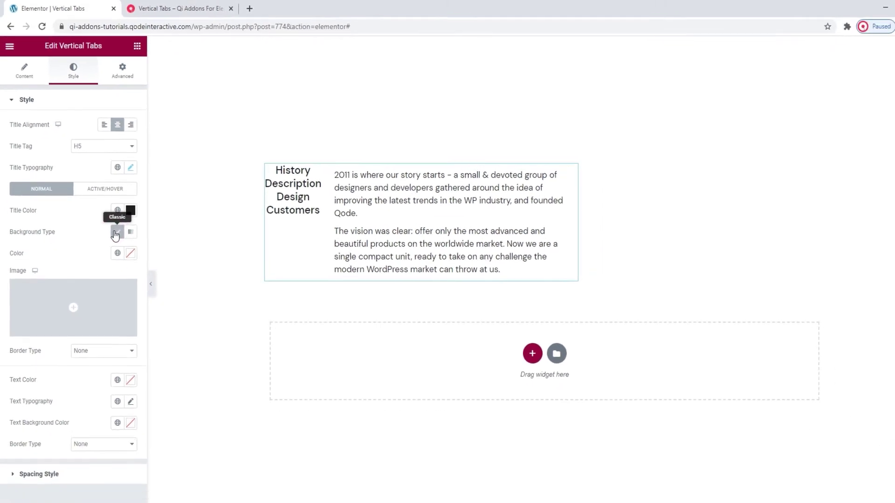
{"action": "left_click", "coordinate": [125, 223]}
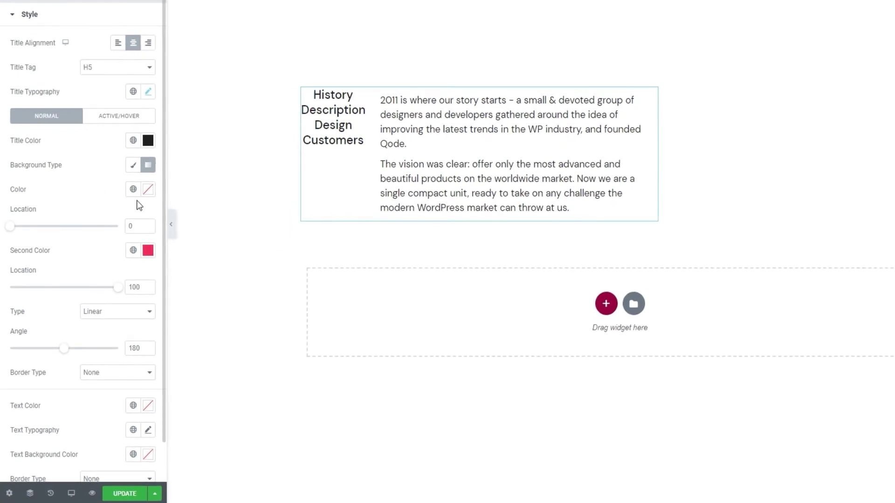
{"action": "left_click", "coordinate": [148, 190]}
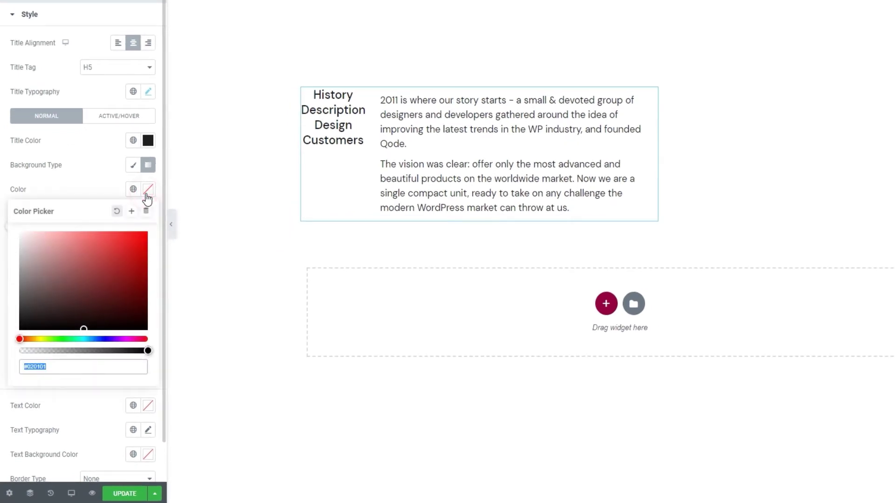
{"action": "left_click", "coordinate": [116, 260]}
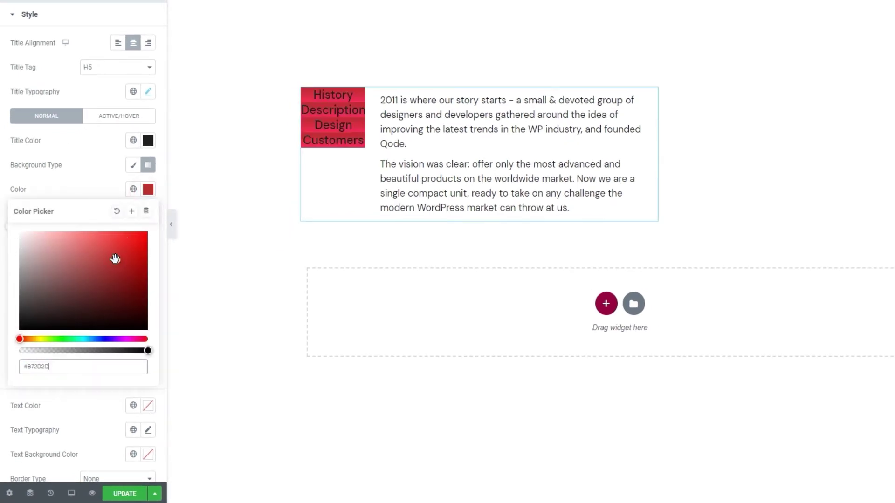
{"action": "left_click", "coordinate": [29, 254]}
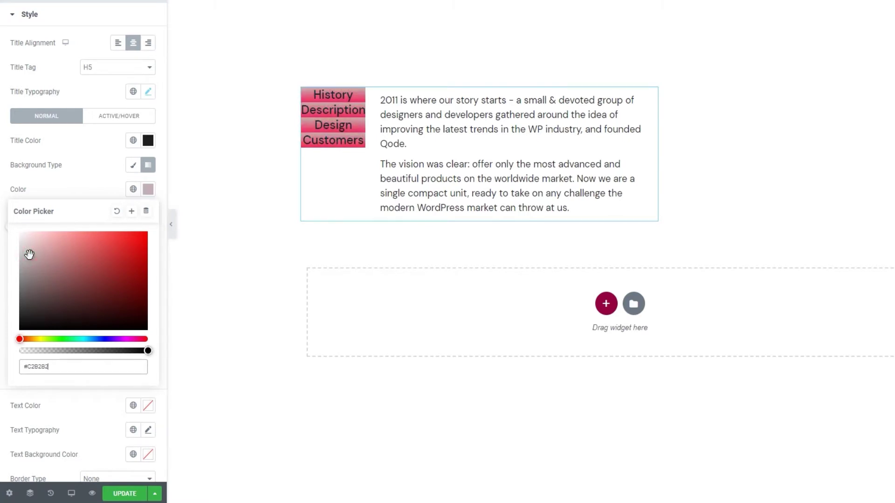
{"action": "left_click", "coordinate": [100, 188]}
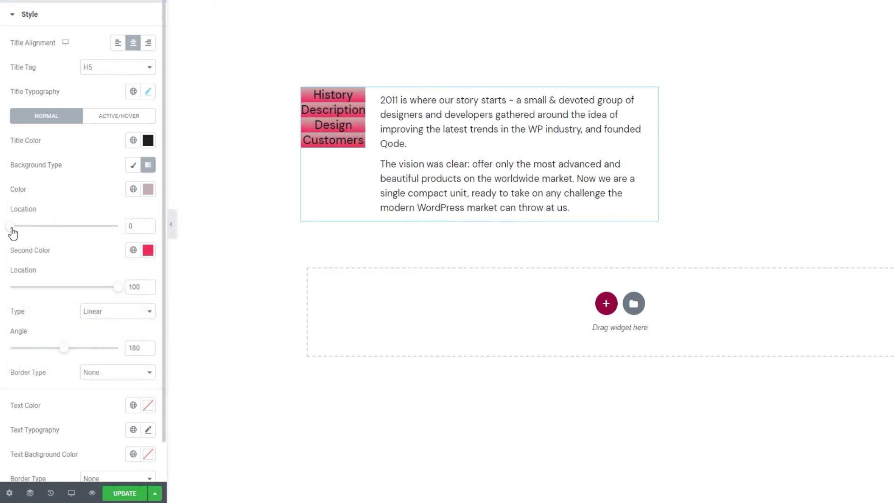
{"action": "left_click_drag", "start_coordinate": [12, 230], "coordinate": [69, 236]}
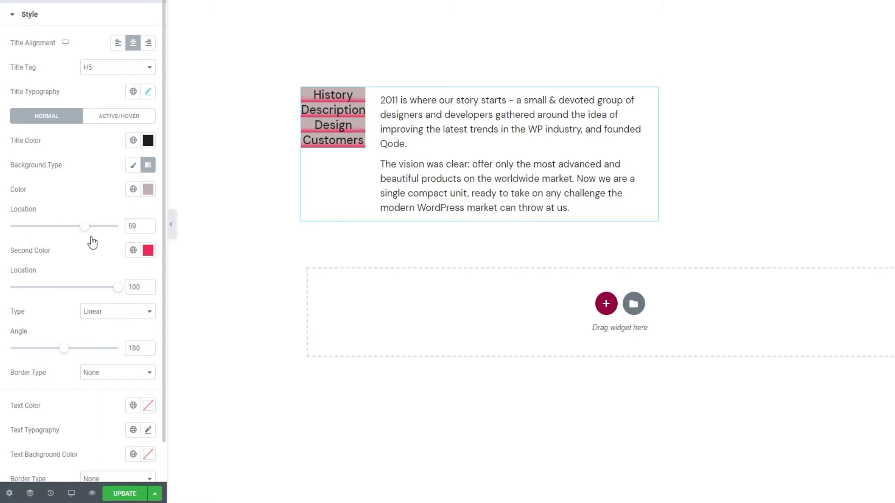
{"action": "left_click_drag", "start_coordinate": [69, 236], "coordinate": [6, 231]}
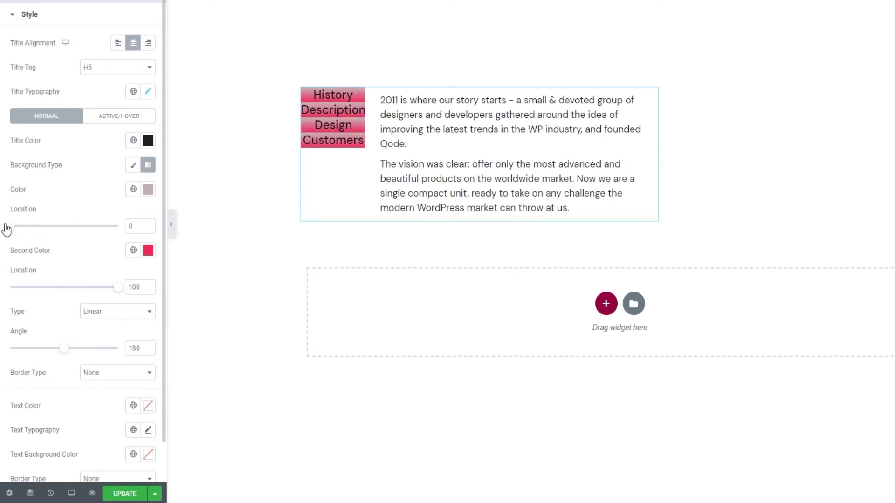
Step: Adjust the second gradient colour's location and try a radial gradient type
{"action": "left_click", "coordinate": [147, 253]}
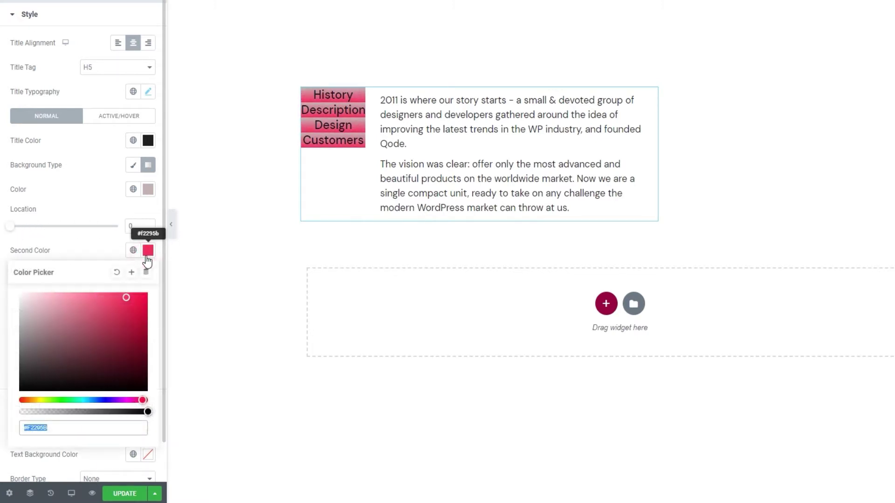
{"action": "left_click", "coordinate": [111, 249]}
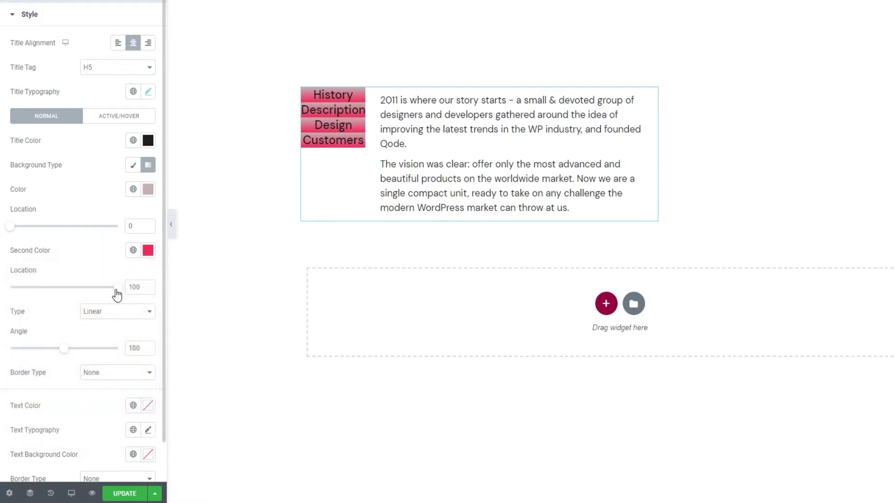
{"action": "mouse_move", "coordinate": [119, 293]}
{"action": "left_mouse_down"}
{"action": "mouse_move", "coordinate": [25, 287]}
{"action": "mouse_move", "coordinate": [120, 293]}
{"action": "left_mouse_up"}
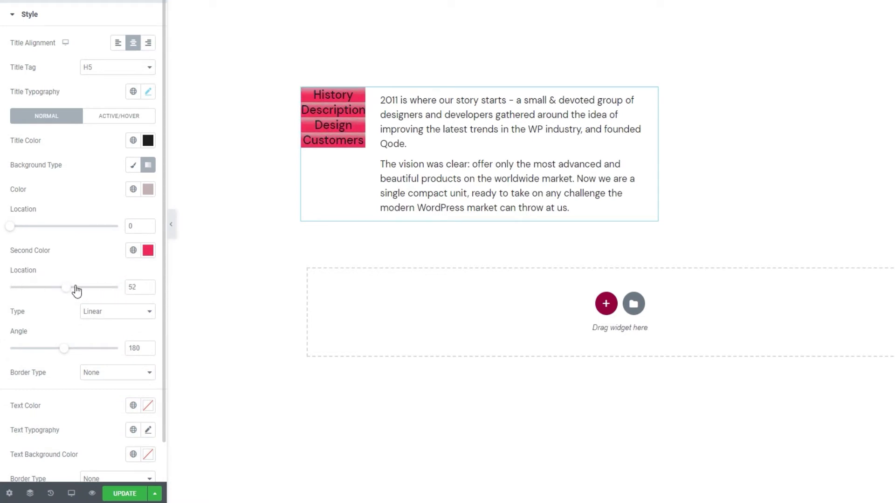
{"action": "left_click", "coordinate": [110, 314]}
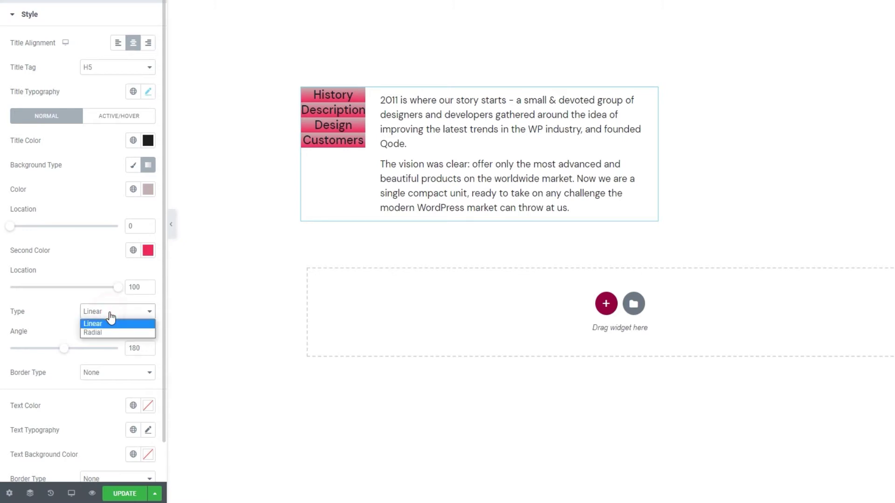
{"action": "left_click", "coordinate": [113, 332]}
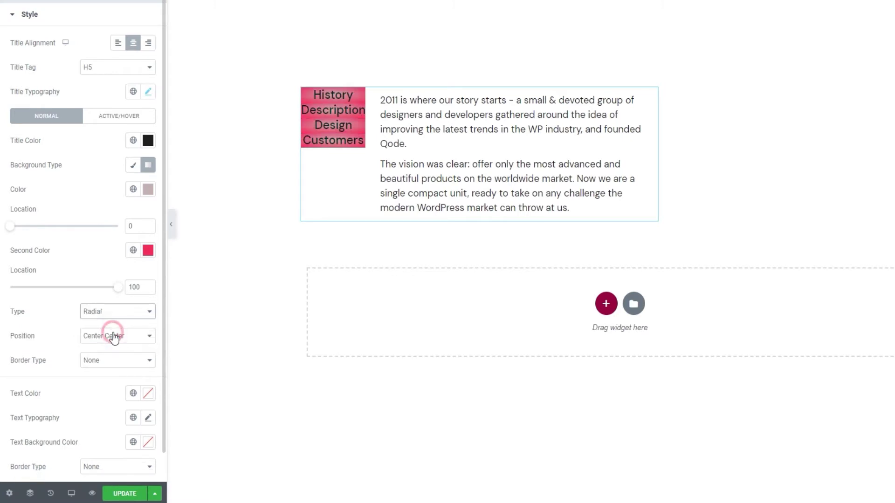
{"action": "scroll", "coordinate": [117, 338], "scroll_direction": "down", "scroll_amount": 1}
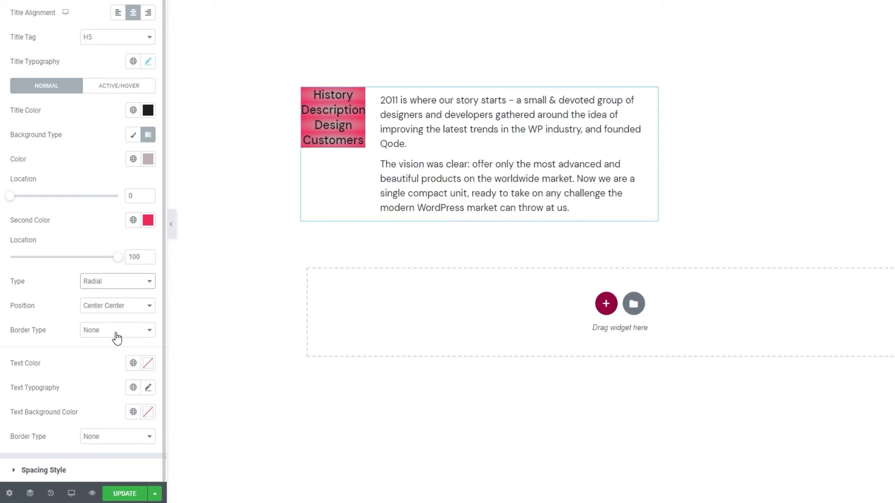
Step: Try left and top-right radial positions, then switch the gradient type to Linear
{"action": "left_click", "coordinate": [122, 309]}
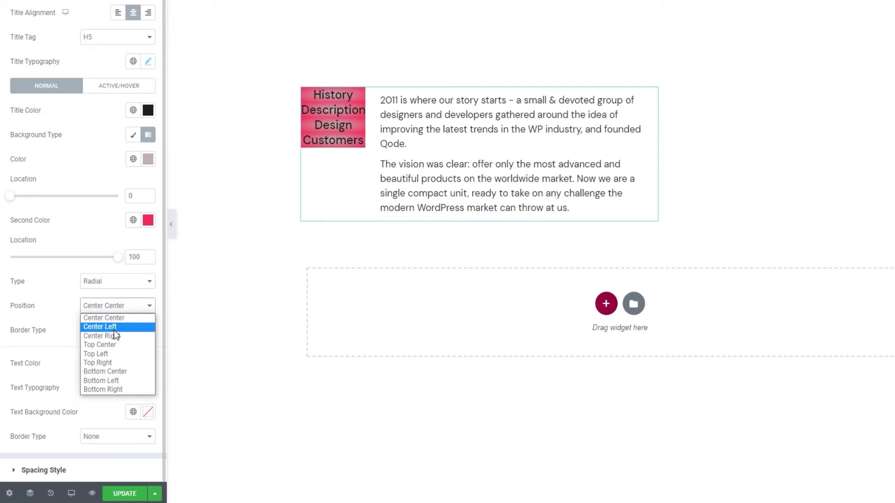
{"action": "left_click", "coordinate": [114, 328]}
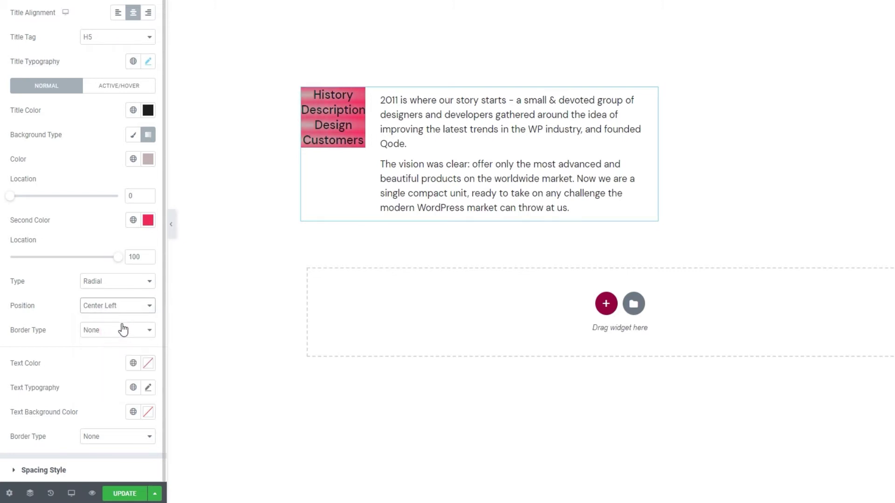
{"action": "left_click", "coordinate": [124, 309]}
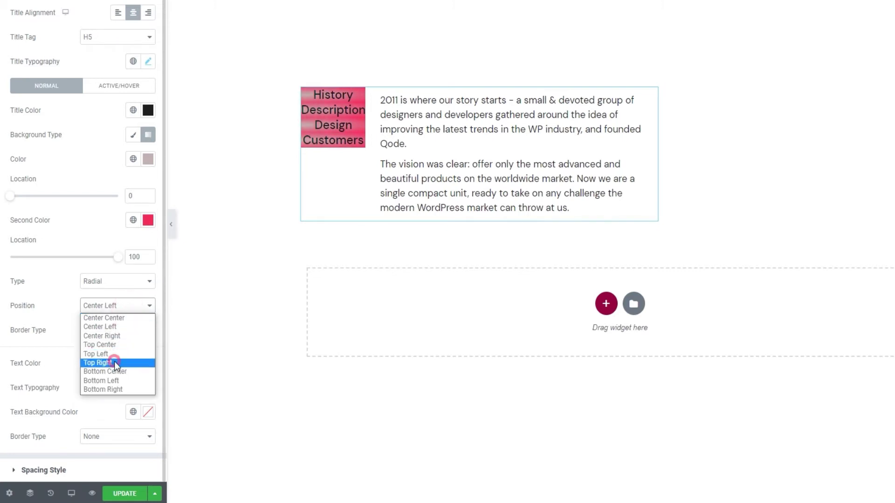
{"action": "left_click", "coordinate": [112, 363]}
{"action": "left_click", "coordinate": [120, 312]}
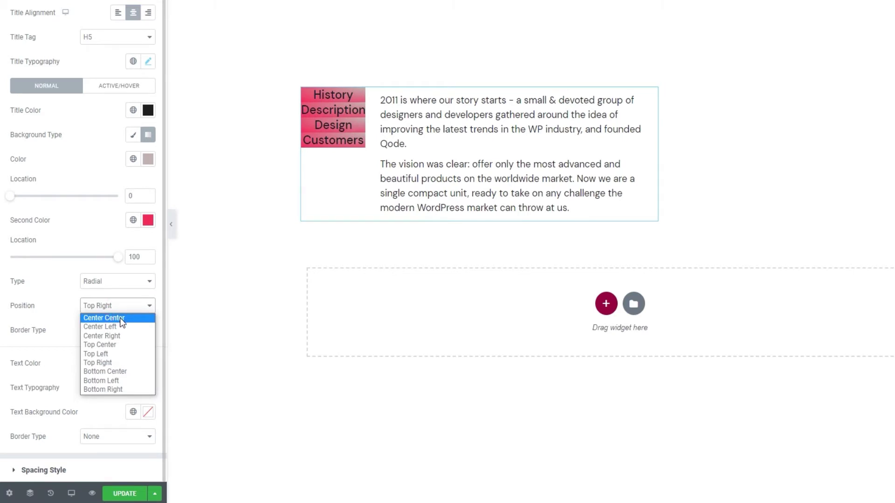
{"action": "left_click", "coordinate": [55, 310]}
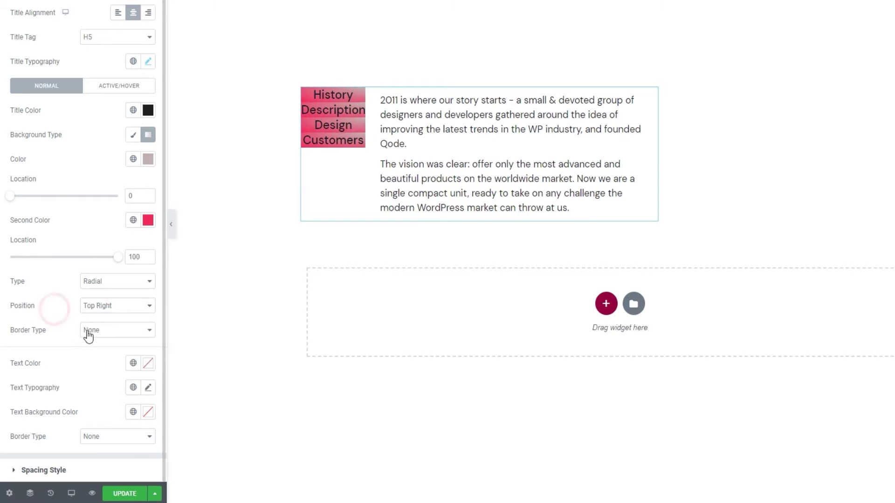
{"action": "left_click", "coordinate": [115, 281]}
{"action": "left_click", "coordinate": [115, 295]}
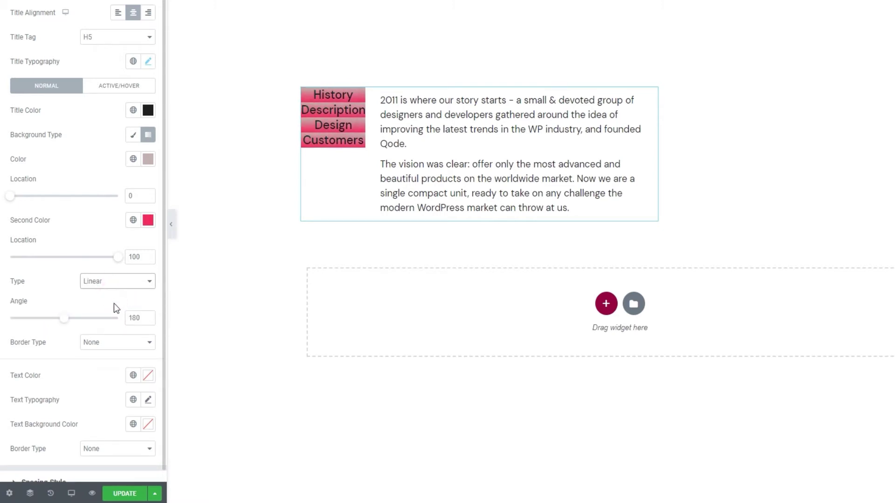
Step: Set the gradient angle to 240 and clear the second gradient colour
{"action": "mouse_move", "coordinate": [61, 319]}
{"action": "left_mouse_down"}
{"action": "mouse_move", "coordinate": [40, 321]}
{"action": "mouse_move", "coordinate": [80, 320]}
{"action": "left_mouse_up"}
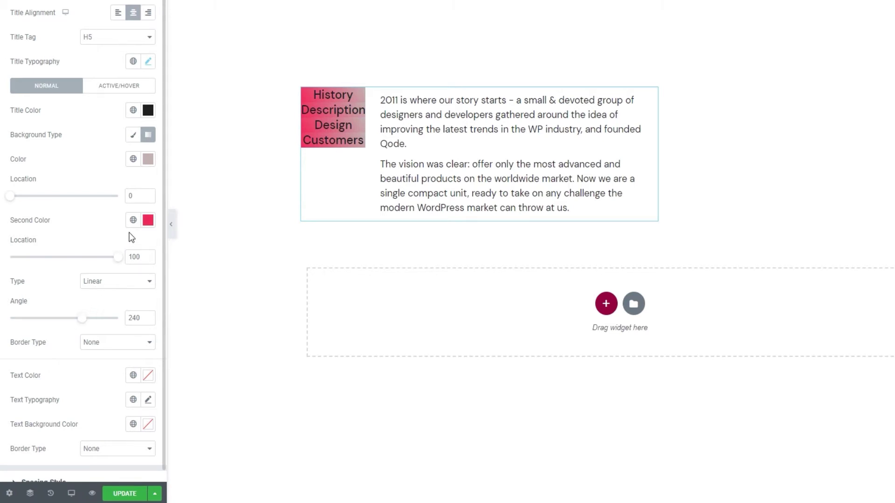
{"action": "left_click", "coordinate": [147, 221]}
{"action": "left_click", "coordinate": [116, 242]}
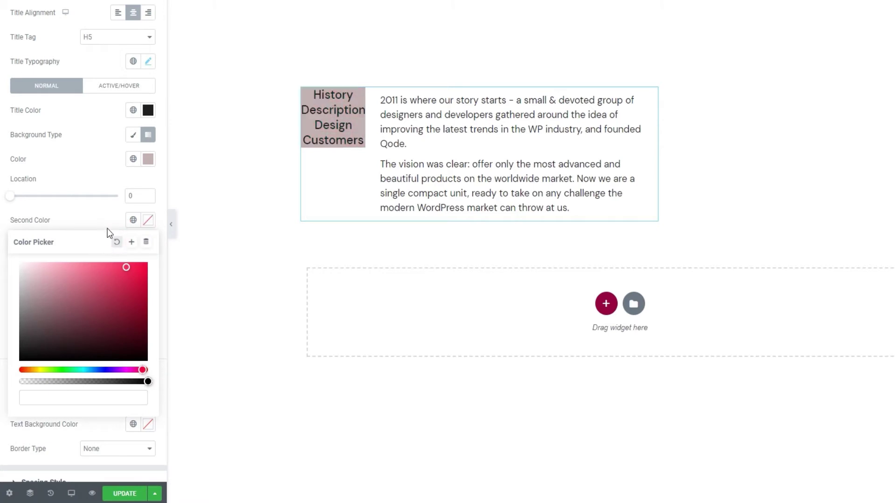
{"action": "left_click", "coordinate": [100, 217]}
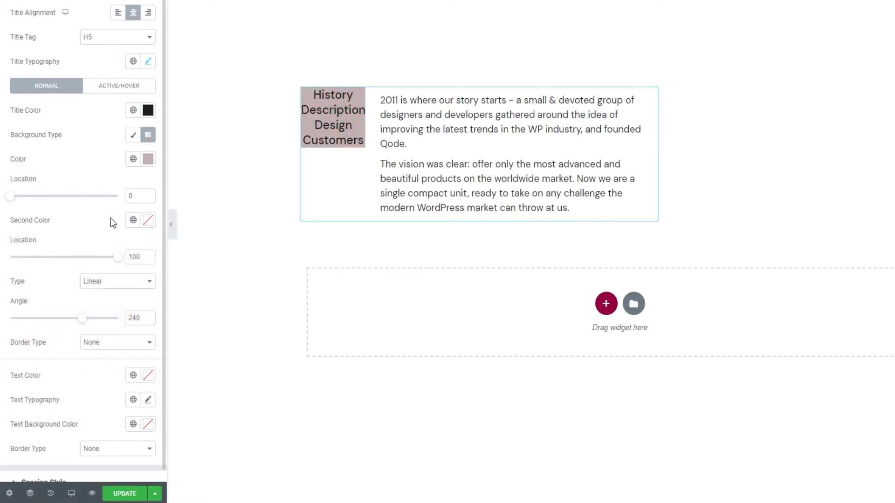
Step: Switch the tab title background to Classic with colour #f9f9f9, after trying reds
{"action": "left_click", "coordinate": [132, 135]}
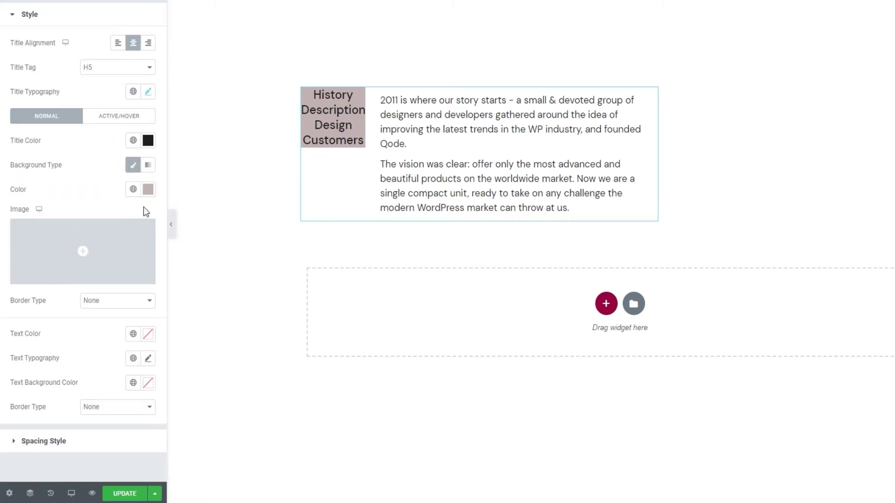
{"action": "left_click", "coordinate": [148, 189]}
{"action": "left_click", "coordinate": [118, 253]}
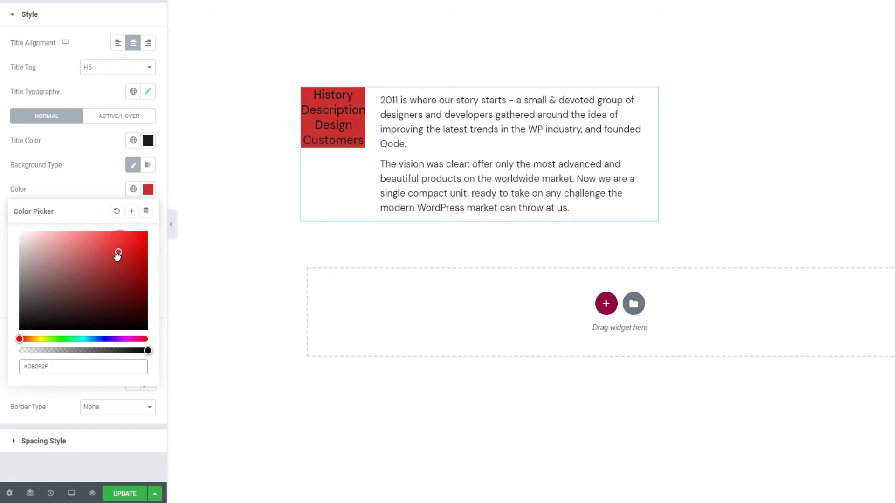
{"action": "left_click_drag", "start_coordinate": [119, 253], "coordinate": [82, 234]}
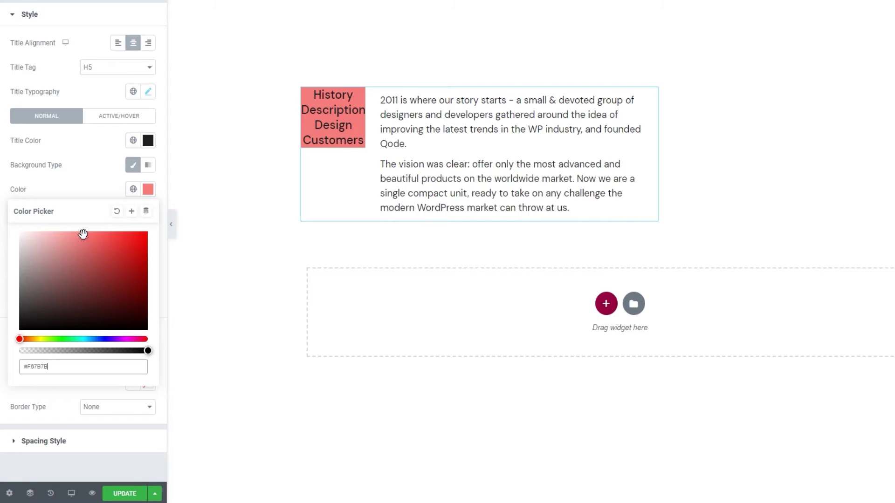
{"action": "left_click", "coordinate": [117, 211]}
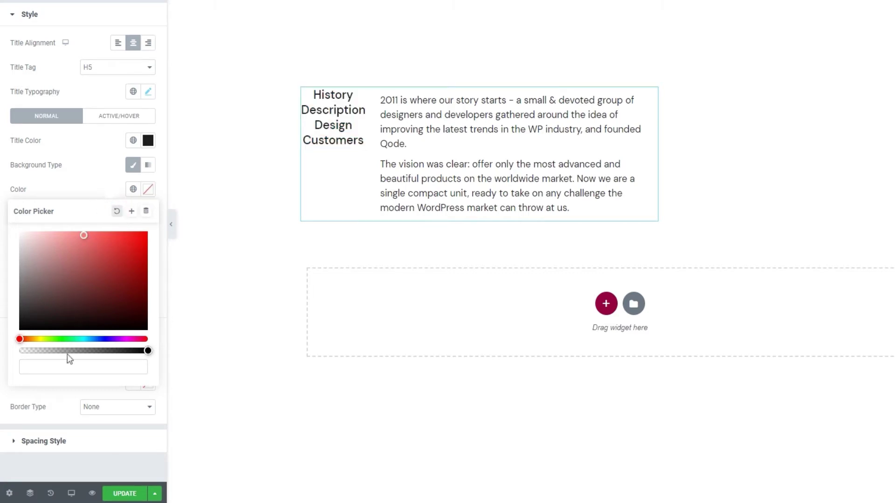
{"action": "left_click", "coordinate": [64, 370]}
{"action": "type", "text": "#f9f9"}
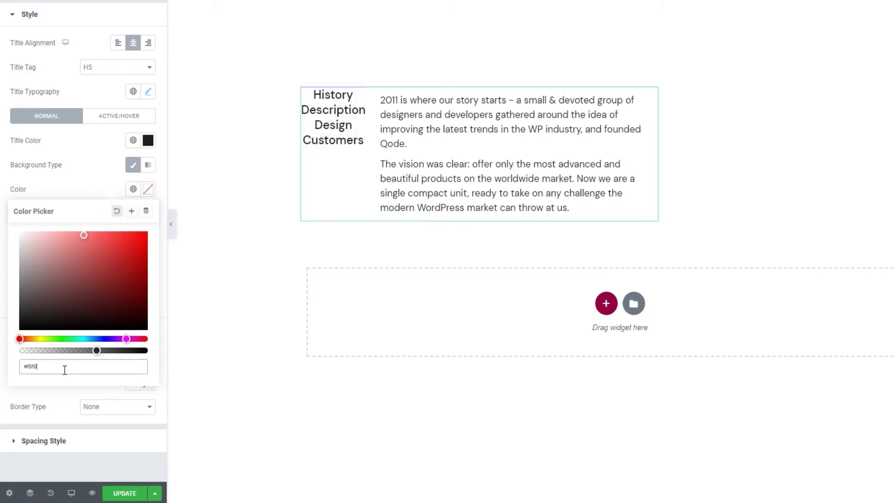
{"action": "type", "text": "f9"}
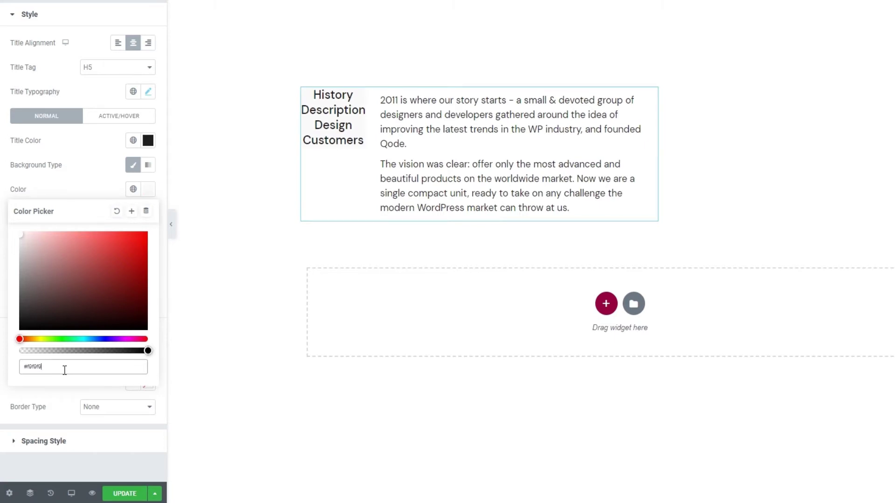
{"action": "left_click", "coordinate": [99, 192]}
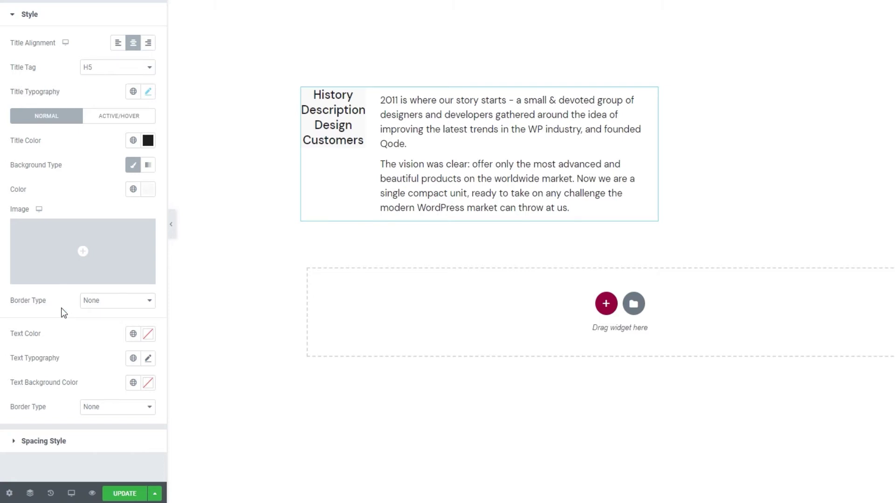
{"action": "left_click", "coordinate": [92, 302]}
{"action": "left_click", "coordinate": [102, 323]}
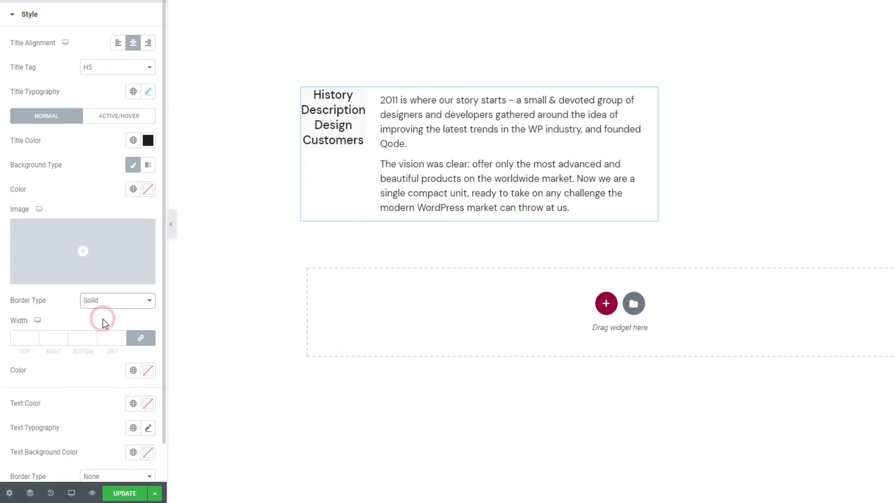
{"action": "left_click", "coordinate": [35, 336]}
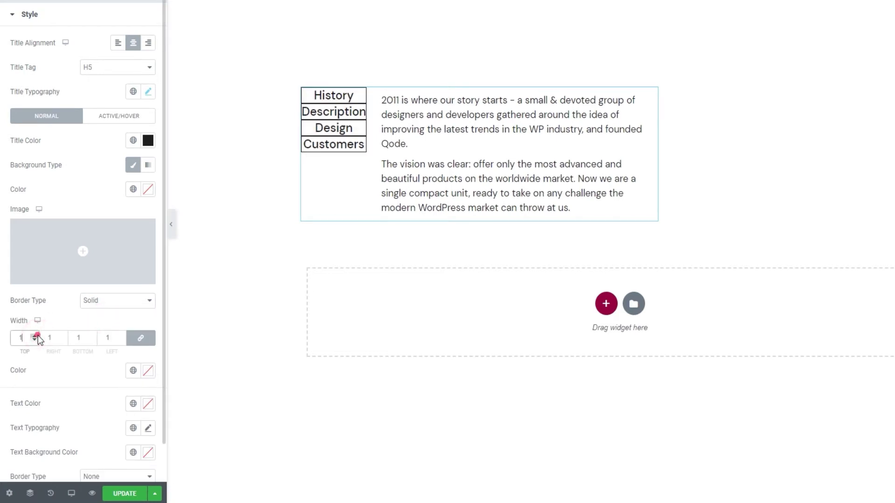
{"action": "left_click", "coordinate": [35, 336]}
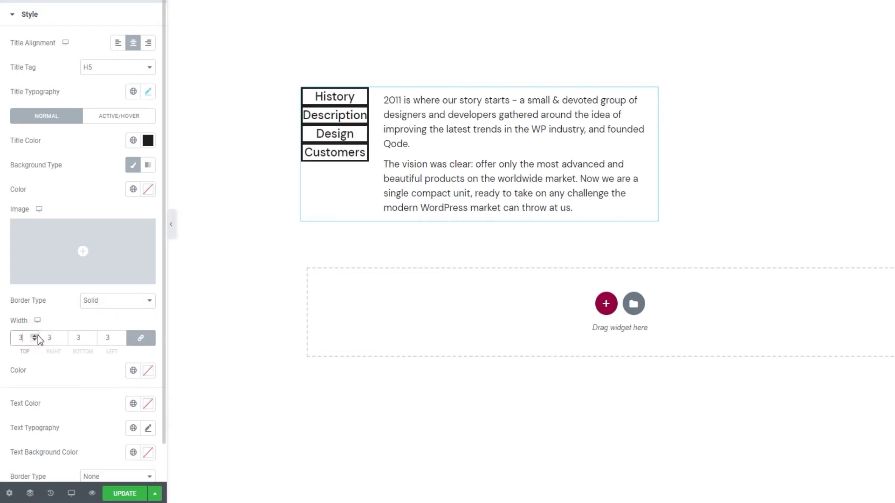
{"action": "left_click", "coordinate": [95, 303]}
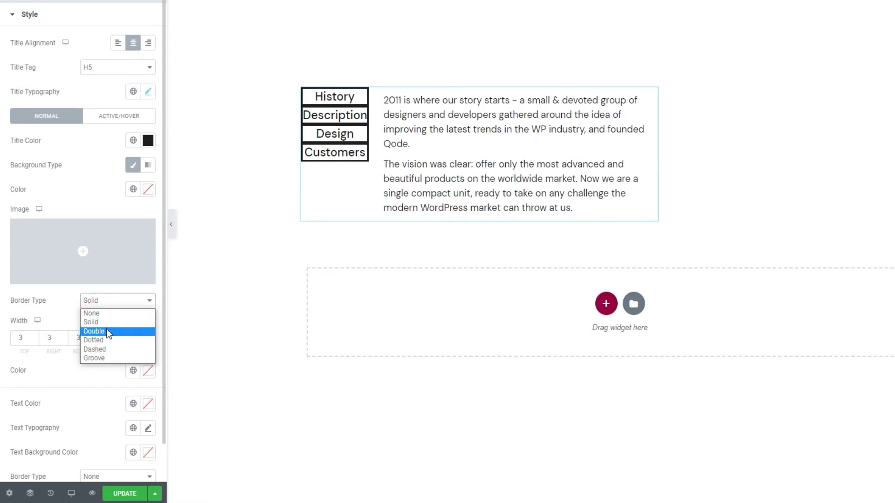
{"action": "left_click", "coordinate": [107, 332]}
{"action": "left_click", "coordinate": [118, 303]}
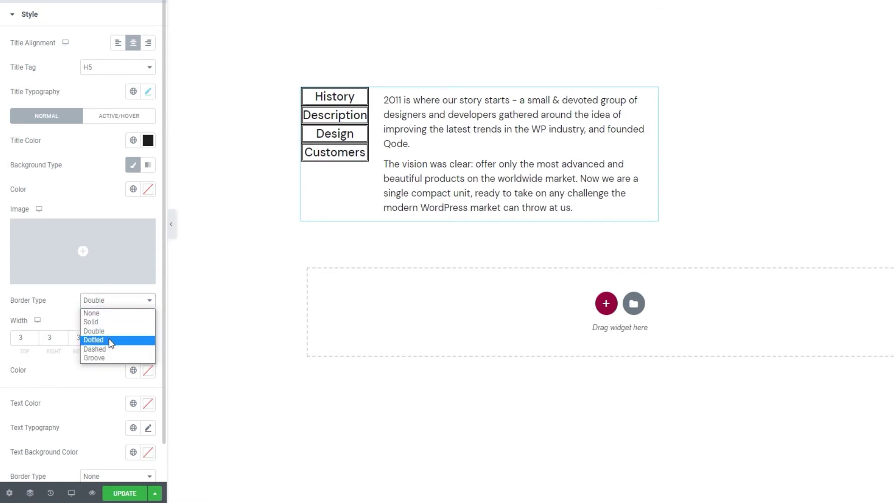
{"action": "left_click", "coordinate": [108, 340]}
{"action": "left_click", "coordinate": [119, 305]}
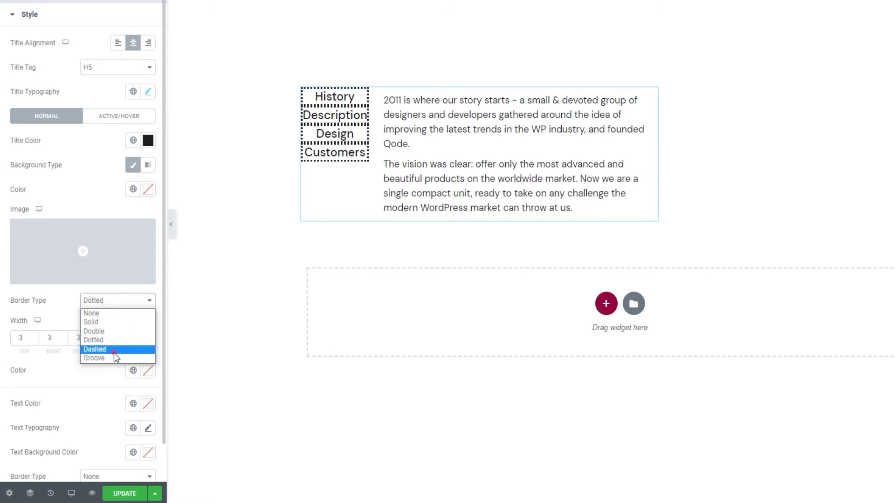
{"action": "left_click", "coordinate": [114, 354]}
{"action": "left_click", "coordinate": [123, 306]}
{"action": "left_click", "coordinate": [117, 360]}
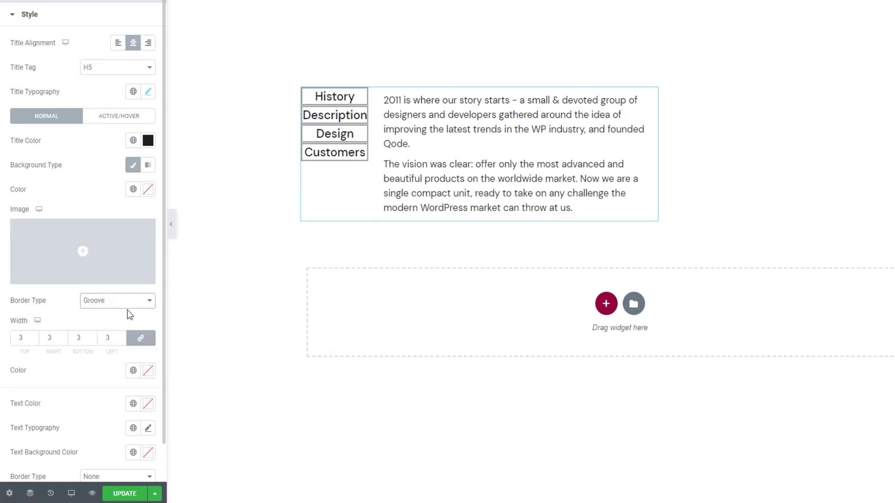
{"action": "left_click", "coordinate": [146, 371]}
{"action": "left_click_drag", "start_coordinate": [120, 261], "coordinate": [73, 222]}
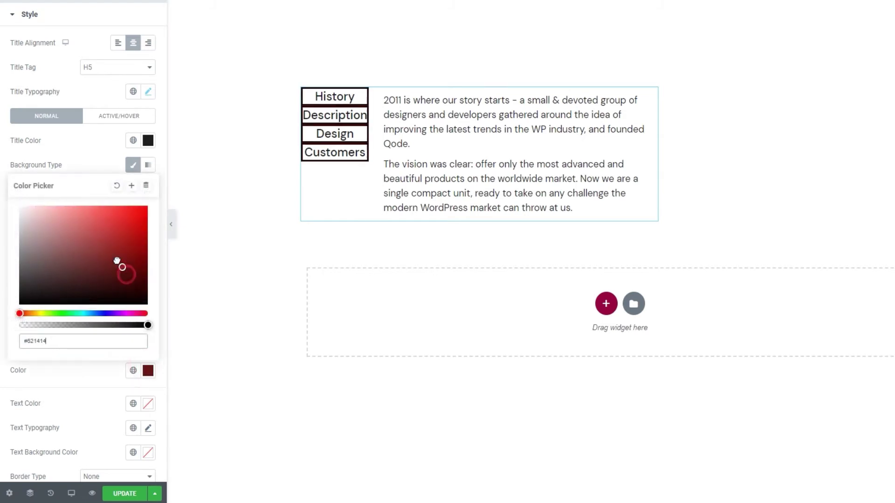
{"action": "left_click", "coordinate": [116, 186]}
{"action": "left_click", "coordinate": [110, 376]}
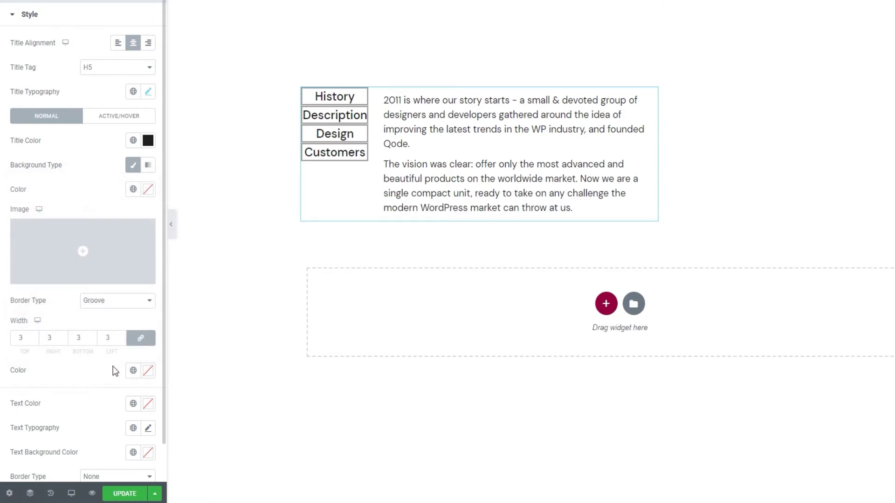
{"action": "left_click", "coordinate": [117, 308]}
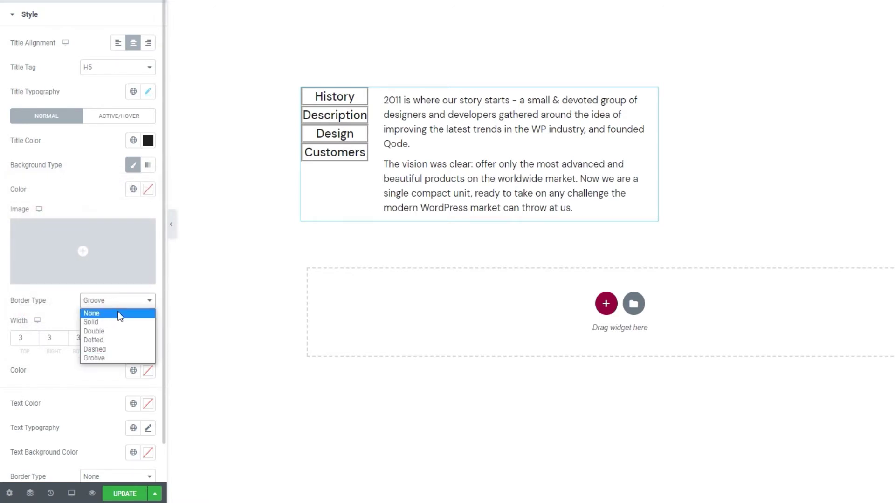
{"action": "left_click", "coordinate": [118, 314]}
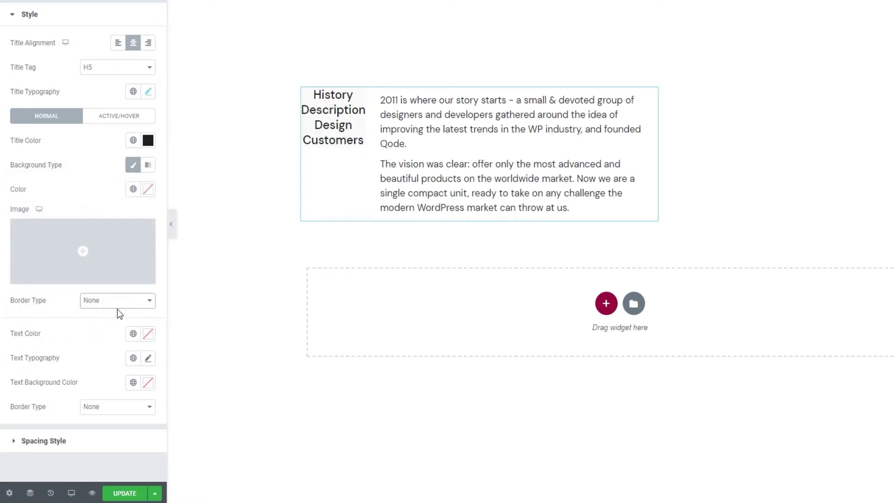
Step: Set the active/hover title colour to #1e1e1e and the hover background type to Classic
{"action": "left_click", "coordinate": [110, 119]}
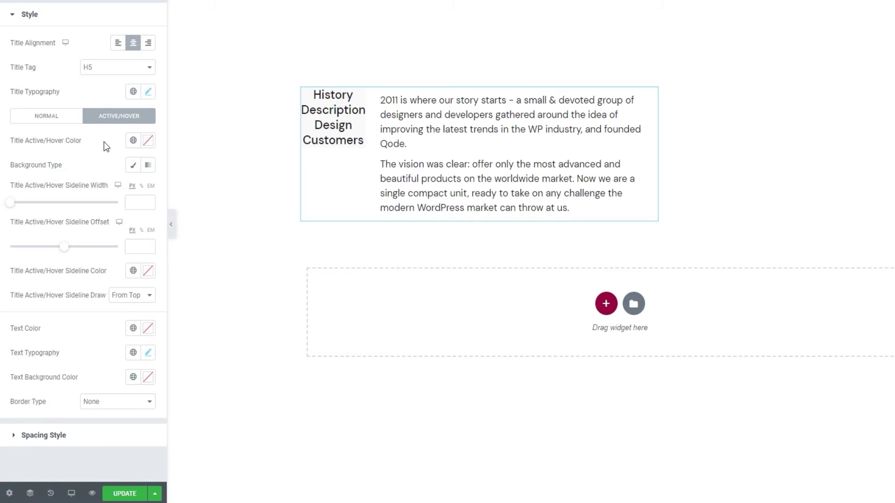
{"action": "left_click", "coordinate": [148, 140]}
{"action": "double_click", "coordinate": [97, 319]}
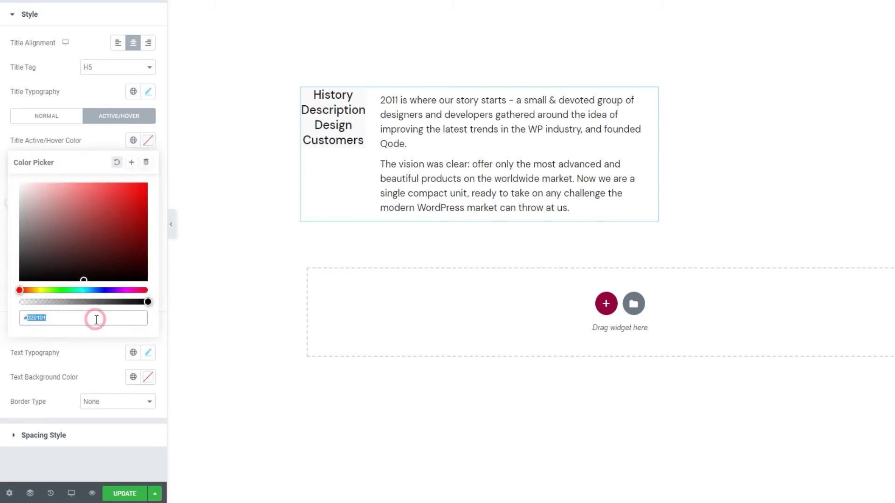
{"action": "type", "text": "1e1e1"}
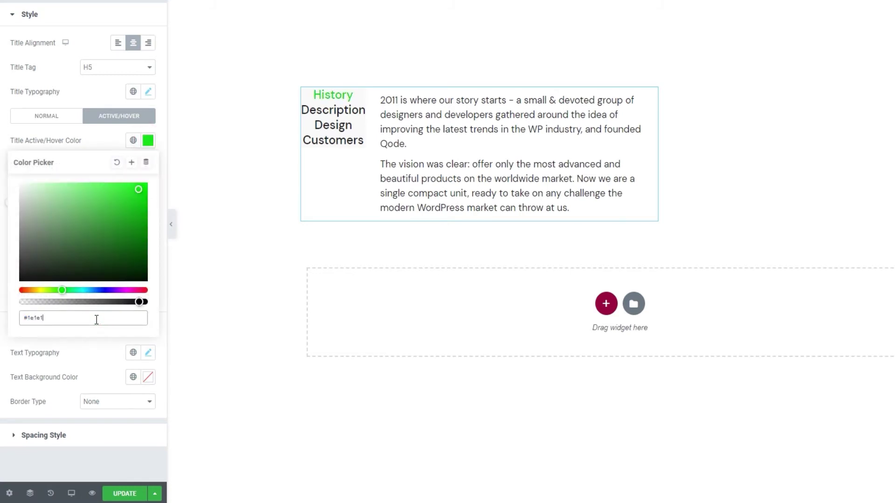
{"action": "type", "text": "e"}
{"action": "left_click", "coordinate": [108, 149]}
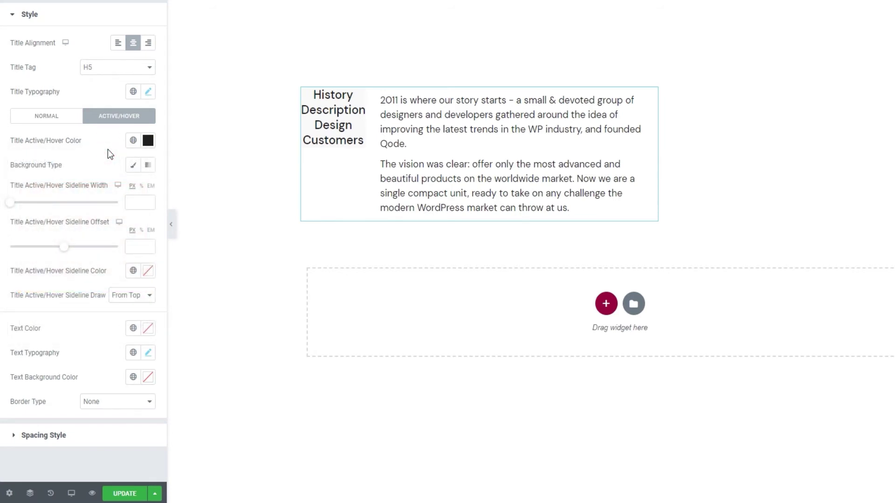
{"action": "left_click", "coordinate": [133, 166]}
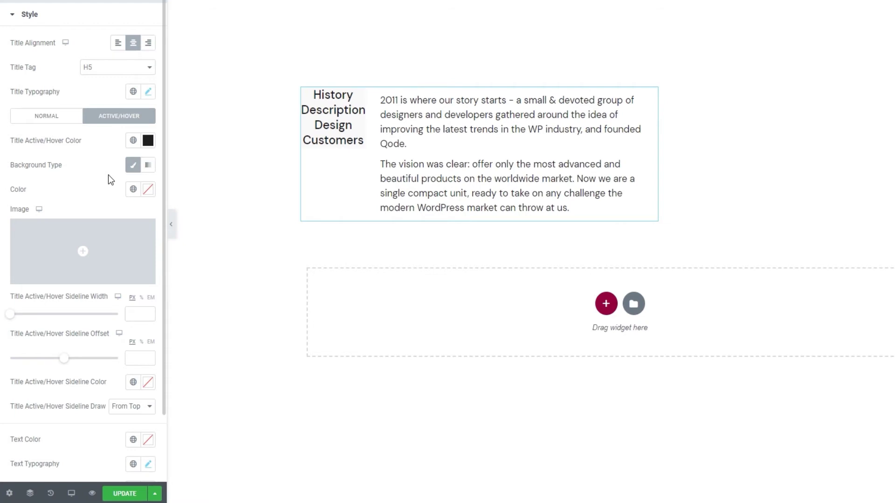
{"action": "mouse_move", "coordinate": [81, 244]}
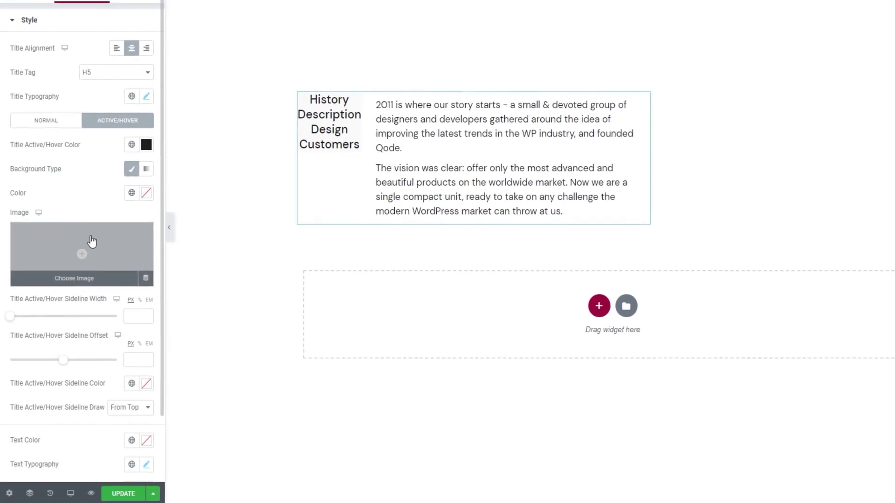
{"action": "left_click", "coordinate": [92, 239]}
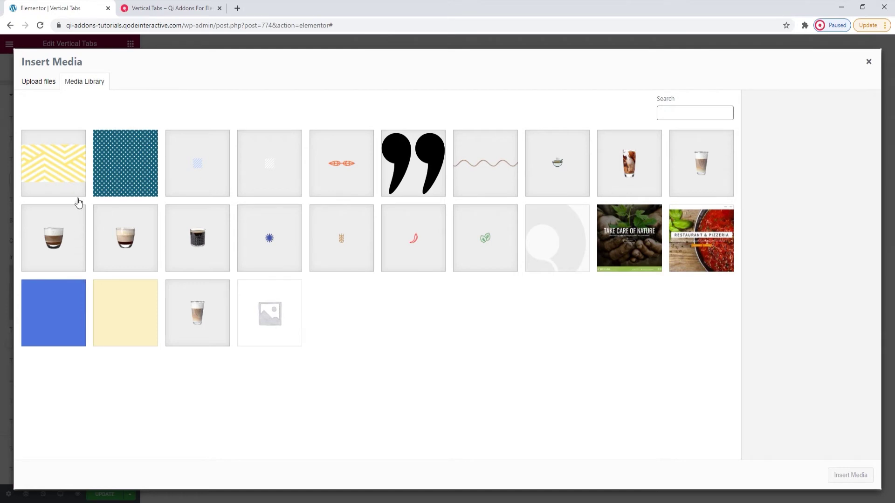
{"action": "left_click", "coordinate": [73, 177]}
{"action": "left_click", "coordinate": [866, 479]}
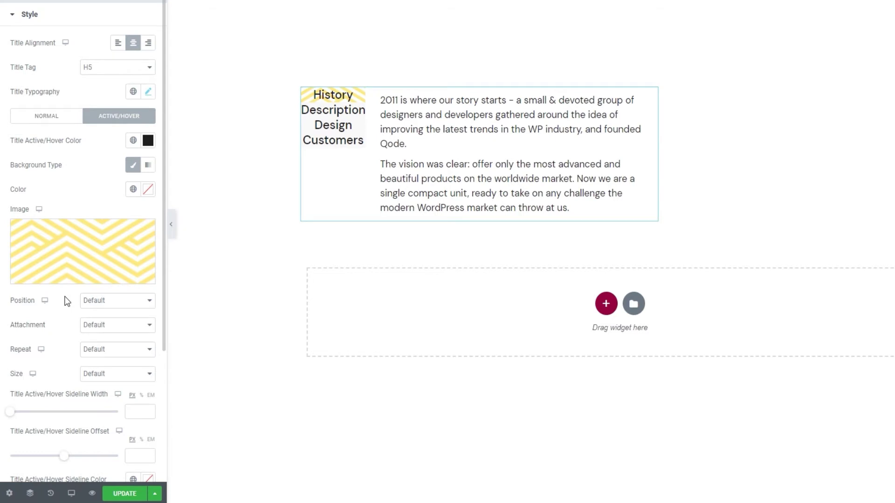
{"action": "scroll", "coordinate": [64, 301], "scroll_direction": "down", "scroll_amount": 1}
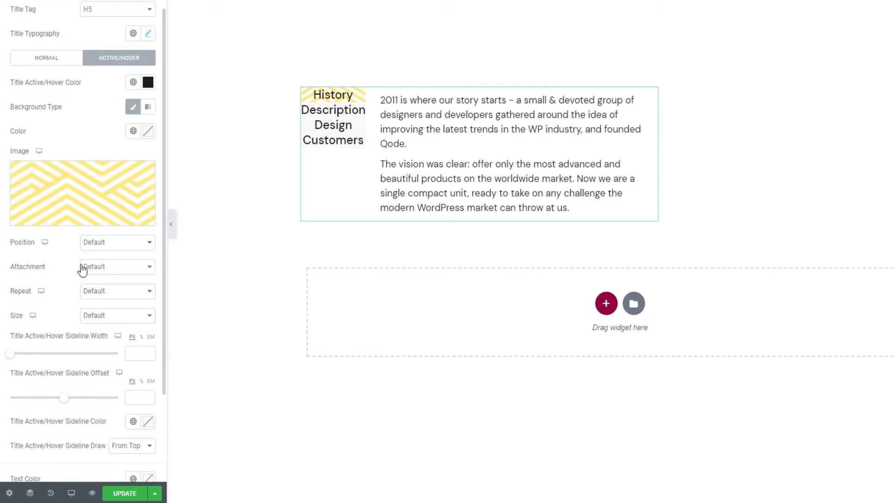
{"action": "left_click", "coordinate": [94, 242]}
{"action": "left_click", "coordinate": [119, 266]}
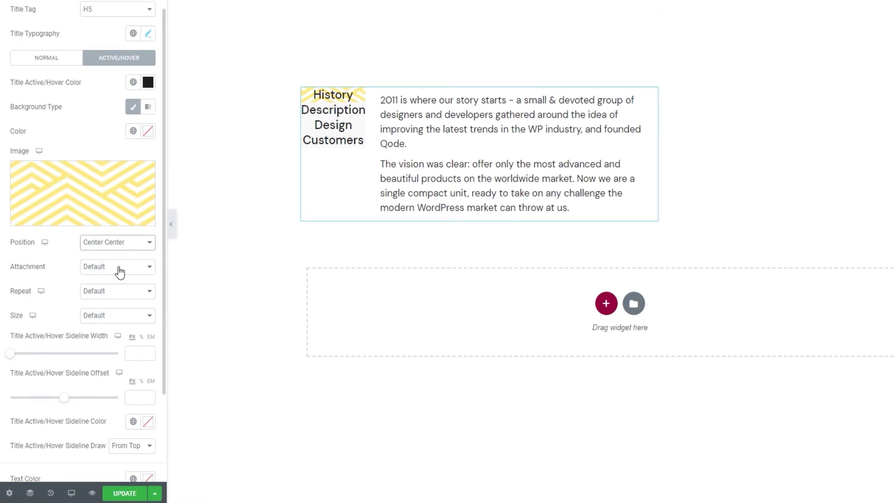
{"action": "left_click", "coordinate": [107, 243]}
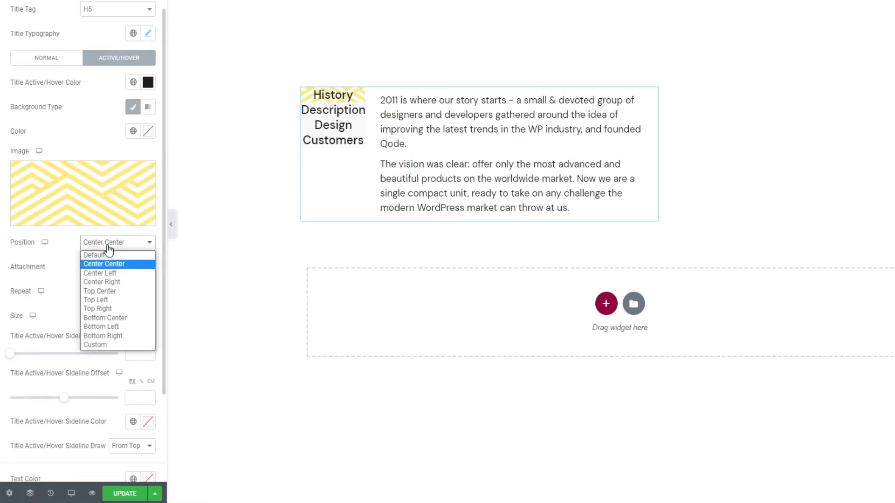
{"action": "left_click", "coordinate": [120, 283]}
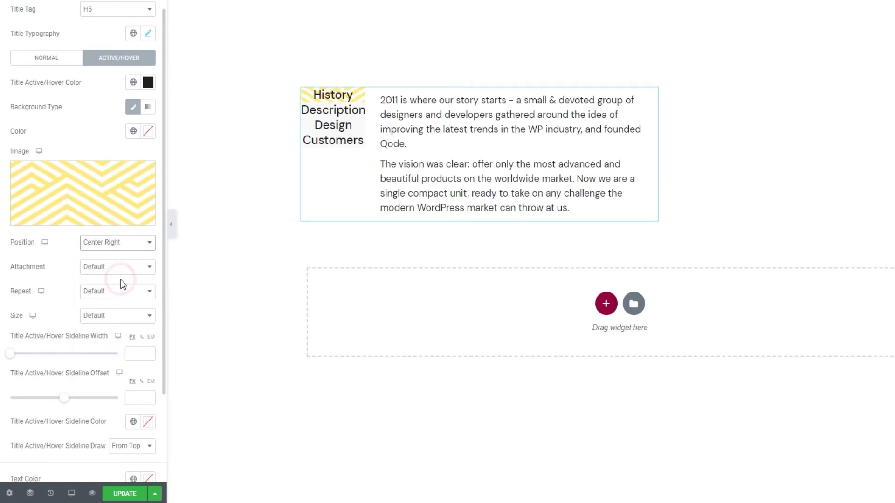
{"action": "left_click", "coordinate": [117, 245]}
{"action": "left_click", "coordinate": [124, 326]}
{"action": "left_click", "coordinate": [112, 244]}
{"action": "left_click", "coordinate": [110, 255]}
{"action": "left_click", "coordinate": [115, 269]}
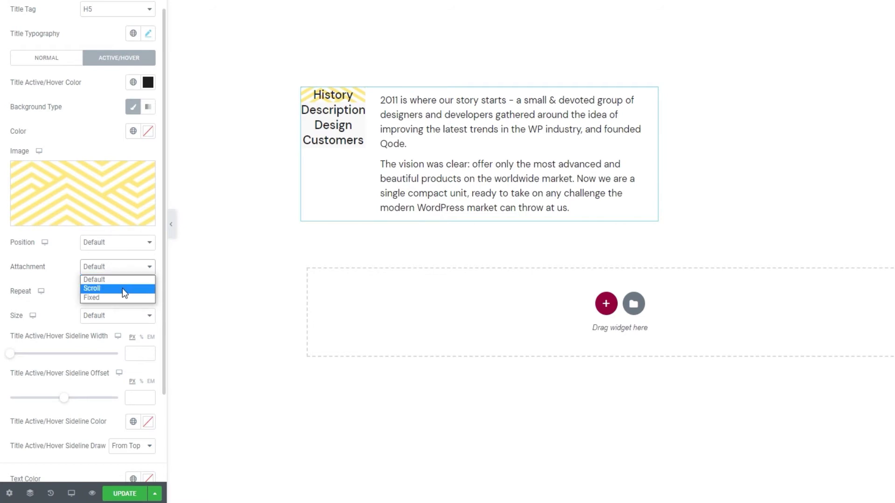
{"action": "left_click", "coordinate": [123, 288]}
{"action": "left_click", "coordinate": [118, 272]}
{"action": "left_click", "coordinate": [116, 297]}
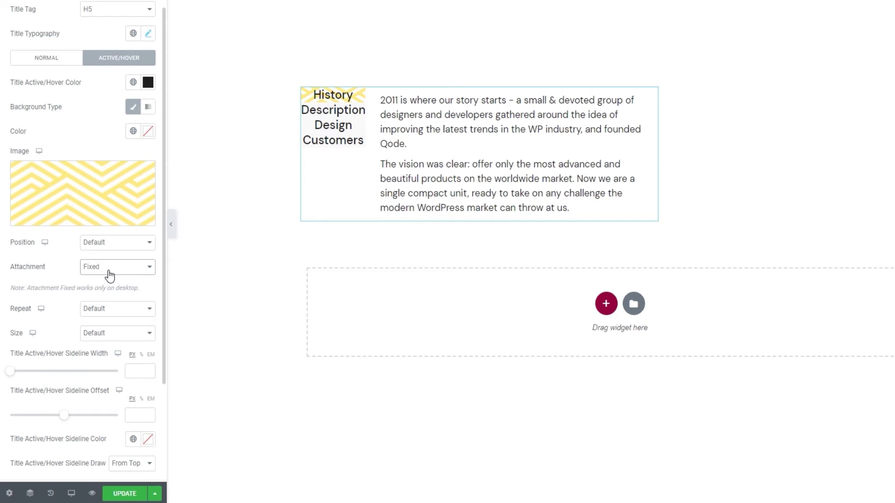
{"action": "left_click", "coordinate": [109, 273]}
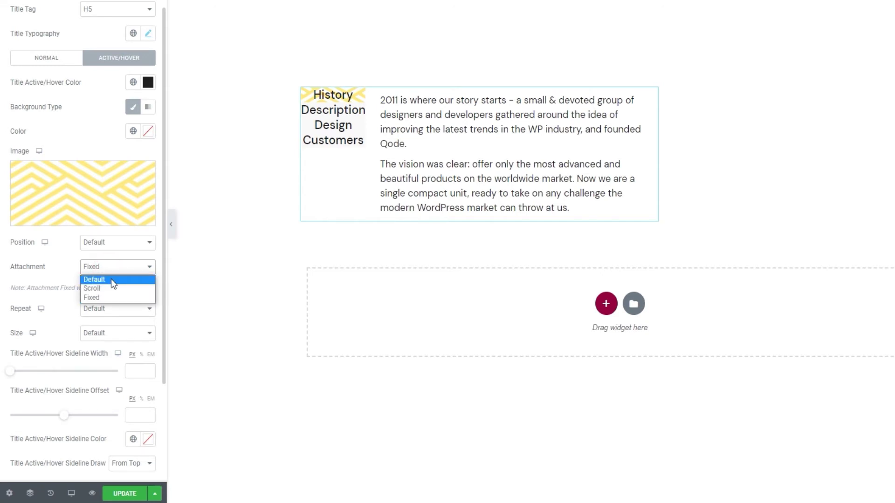
{"action": "left_click", "coordinate": [112, 280]}
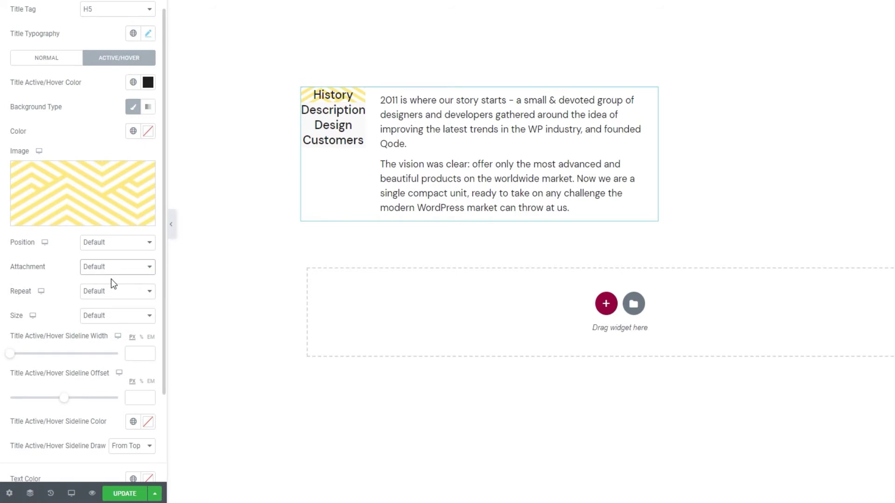
Step: Set the hover title background to No-repeat and try Auto and Cover sizes
{"action": "left_click", "coordinate": [123, 293]}
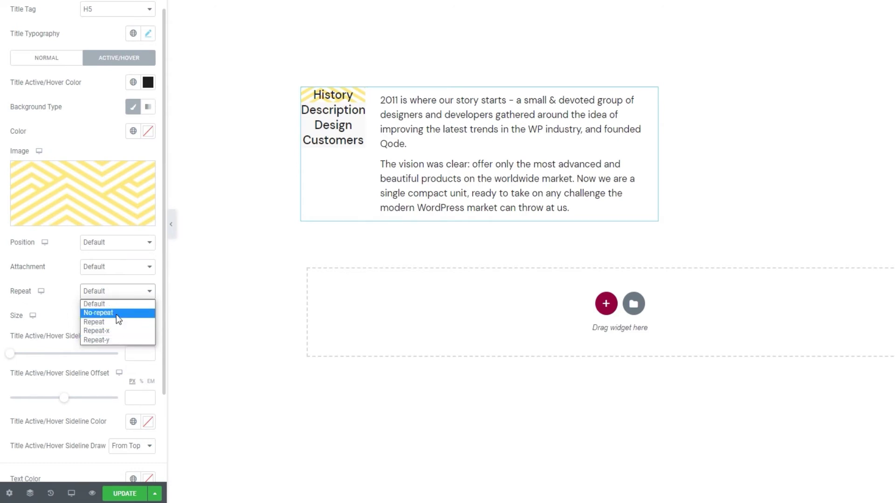
{"action": "left_click", "coordinate": [116, 313]}
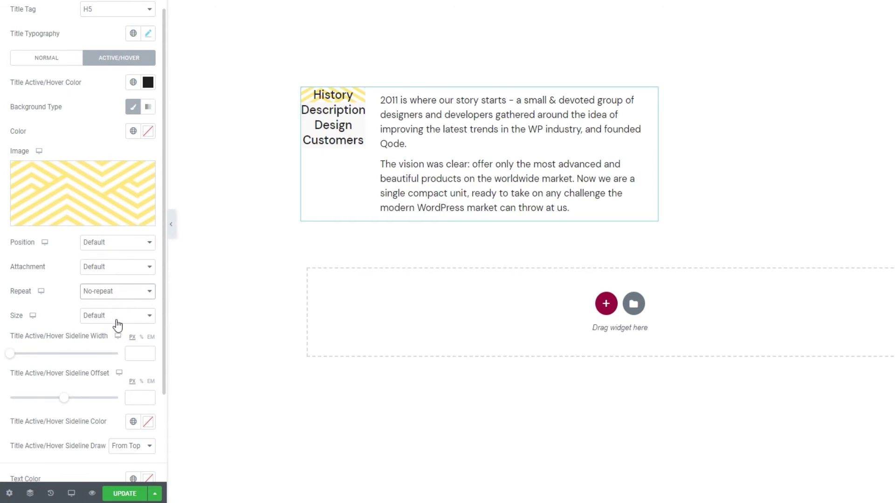
{"action": "left_click", "coordinate": [116, 321]}
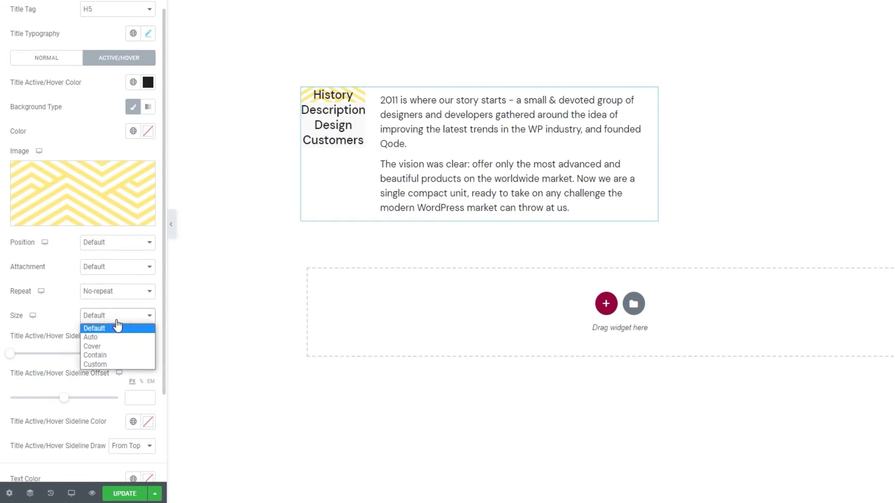
{"action": "left_click", "coordinate": [117, 336]}
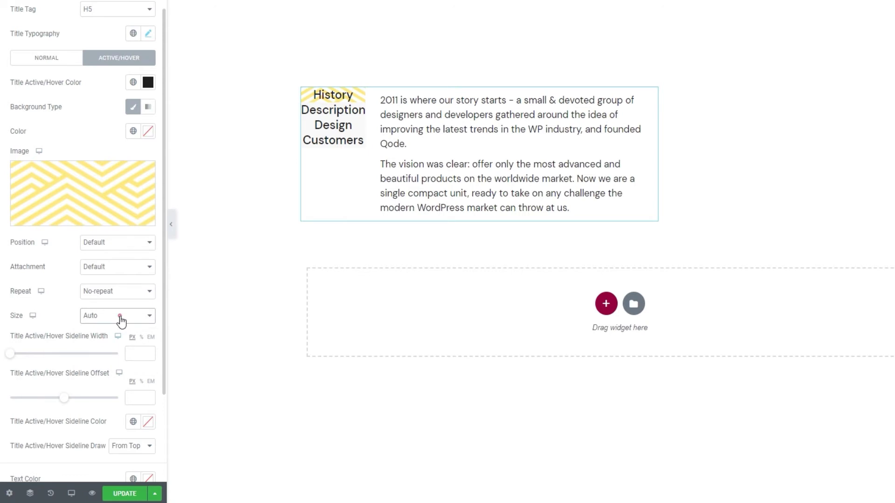
{"action": "left_click", "coordinate": [120, 320]}
{"action": "left_click", "coordinate": [121, 348]}
Step: Try Contain and a custom width, then return the background size to Default
{"action": "left_click", "coordinate": [127, 316]}
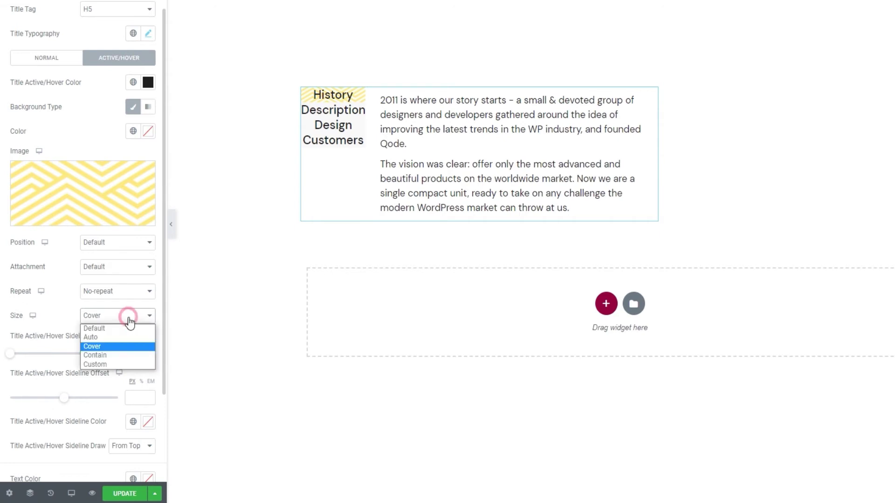
{"action": "left_click", "coordinate": [119, 356]}
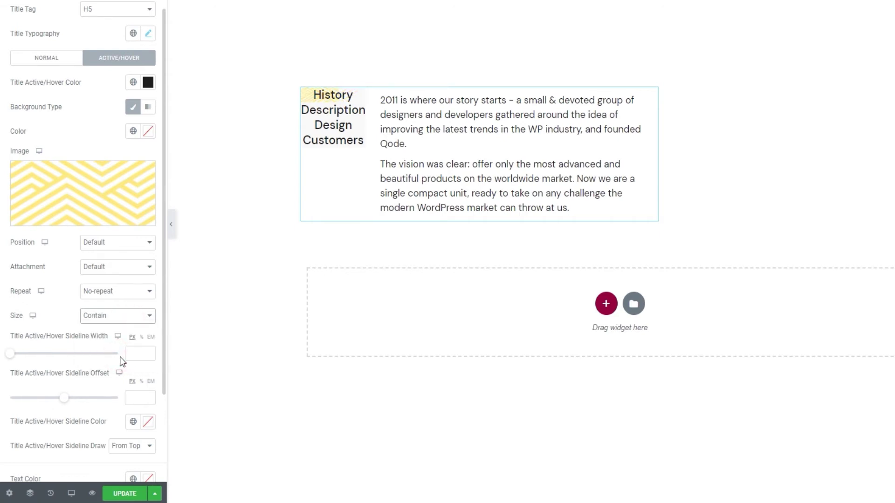
{"action": "left_click", "coordinate": [116, 316]}
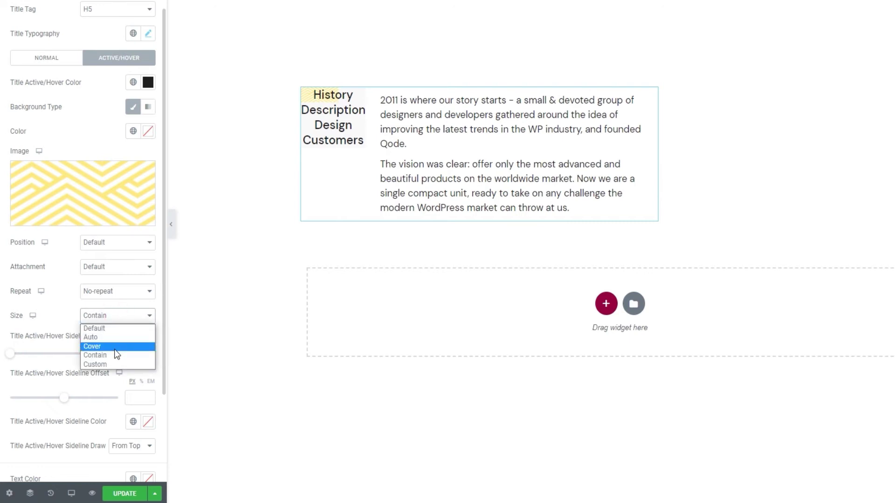
{"action": "left_click", "coordinate": [114, 360]}
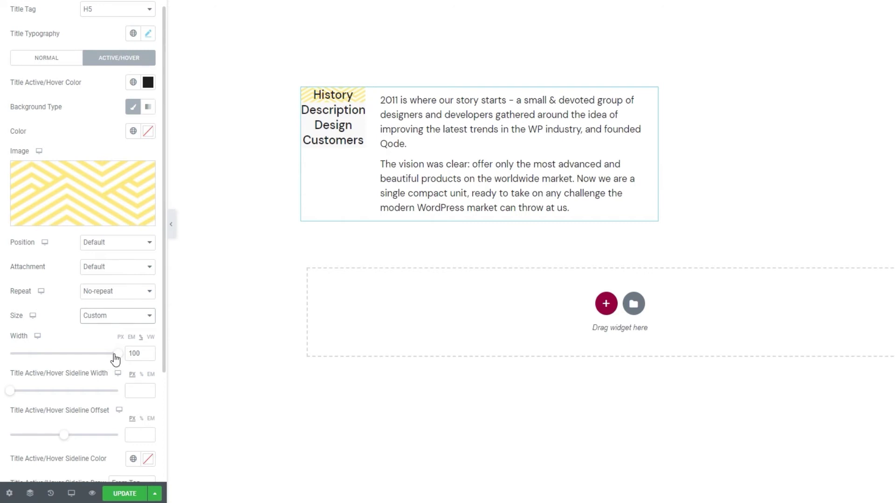
{"action": "mouse_move", "coordinate": [116, 353]}
{"action": "left_mouse_down"}
{"action": "mouse_move", "coordinate": [102, 355]}
{"action": "mouse_move", "coordinate": [117, 354]}
{"action": "left_mouse_up"}
{"action": "left_click", "coordinate": [111, 318]}
{"action": "left_click", "coordinate": [113, 328]}
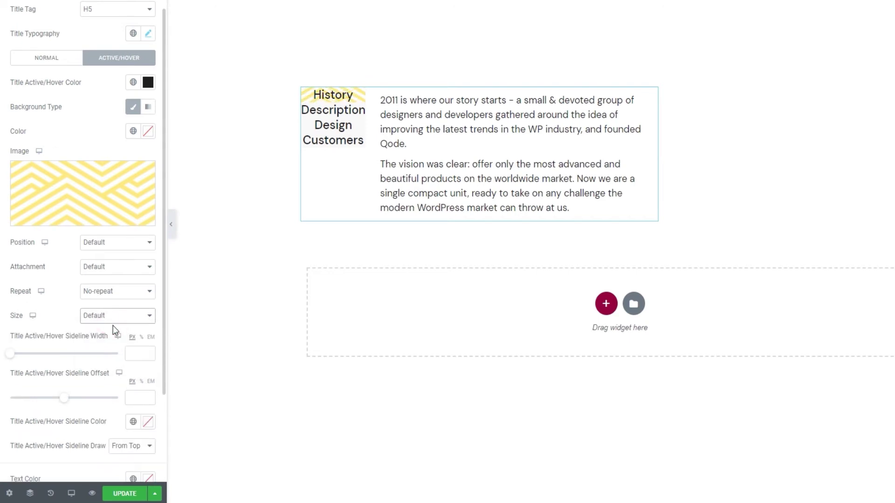
{"action": "scroll", "coordinate": [97, 339], "scroll_direction": "down", "scroll_amount": 1}
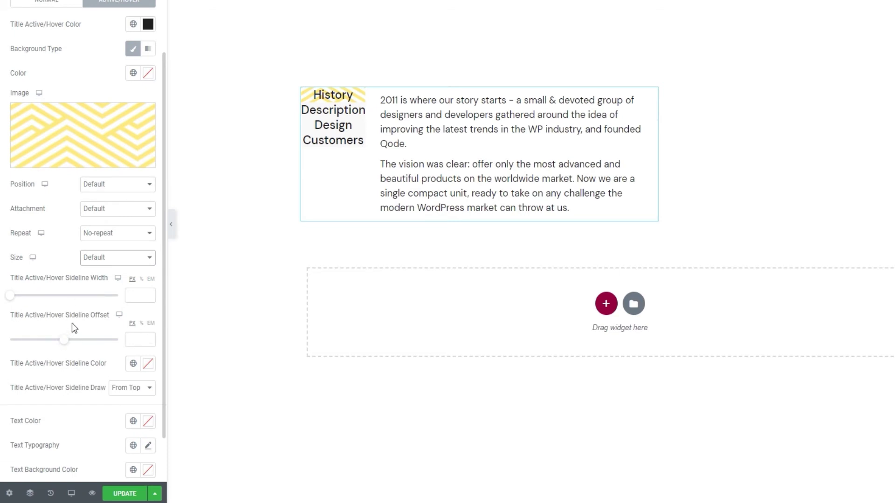
Step: Give the hover title sideline colour #534141, width 9 and offset 8
{"action": "left_click", "coordinate": [148, 364]}
{"action": "left_click", "coordinate": [45, 266]}
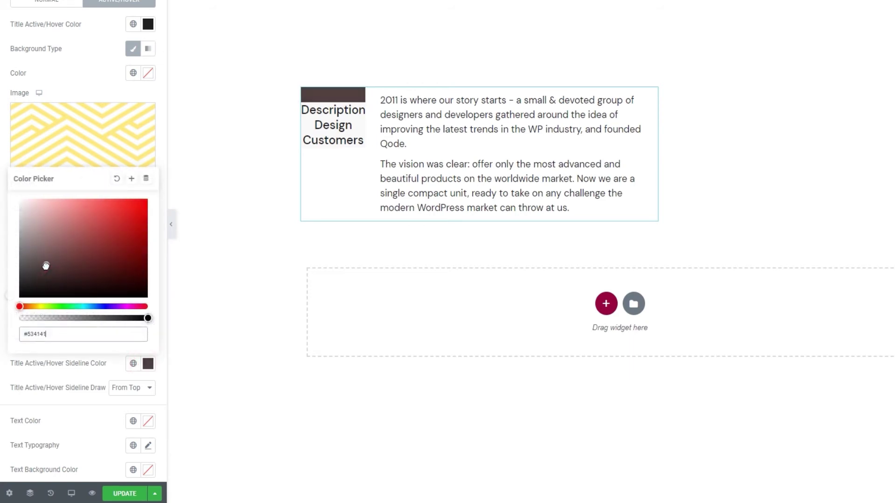
{"action": "left_click", "coordinate": [63, 378]}
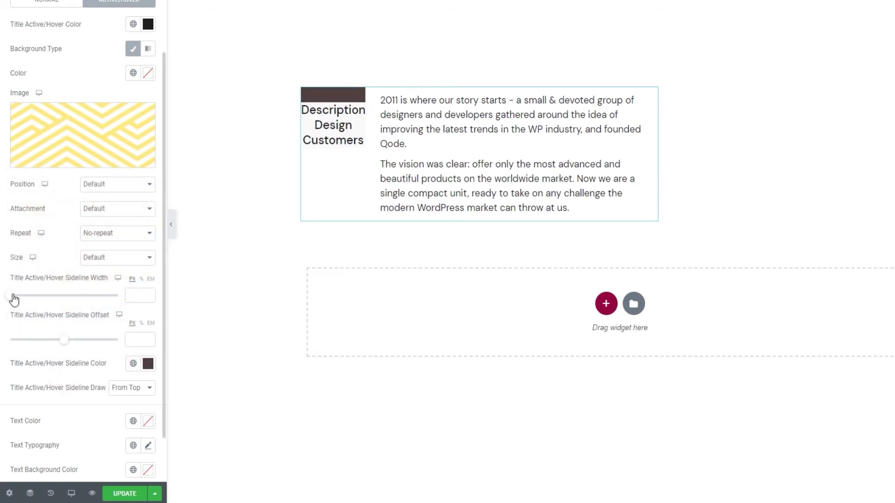
{"action": "left_click_drag", "start_coordinate": [10, 296], "coordinate": [22, 298]}
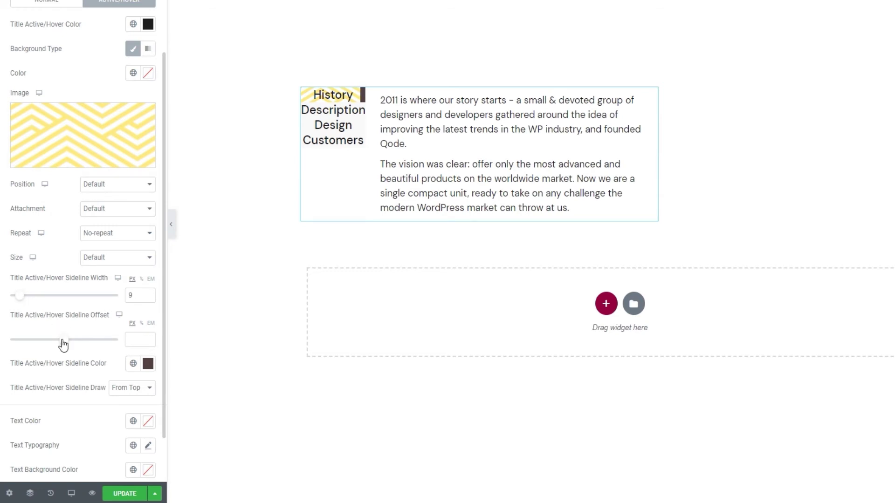
{"action": "mouse_move", "coordinate": [66, 344]}
{"action": "left_mouse_down"}
{"action": "mouse_move", "coordinate": [58, 344]}
{"action": "mouse_move", "coordinate": [111, 348]}
{"action": "left_mouse_up"}
Step: Keep the sideline draw style at From Top after trying From Center
{"action": "left_click", "coordinate": [138, 387]}
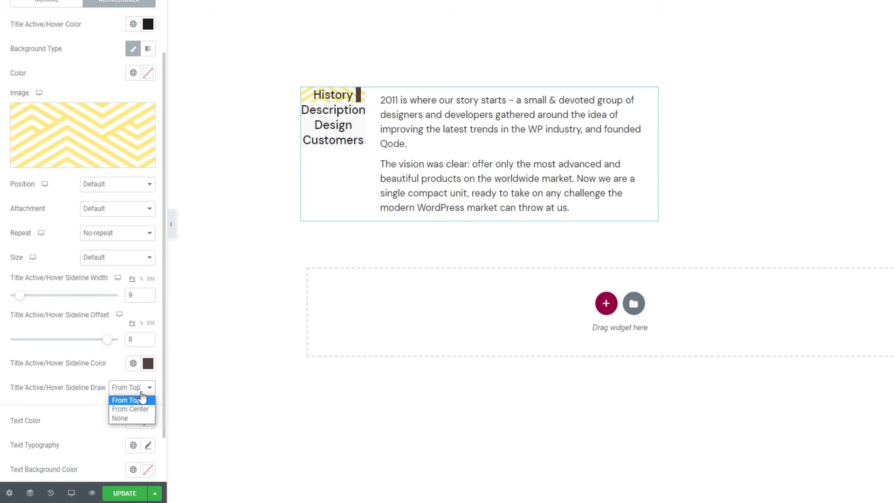
{"action": "left_click", "coordinate": [146, 410]}
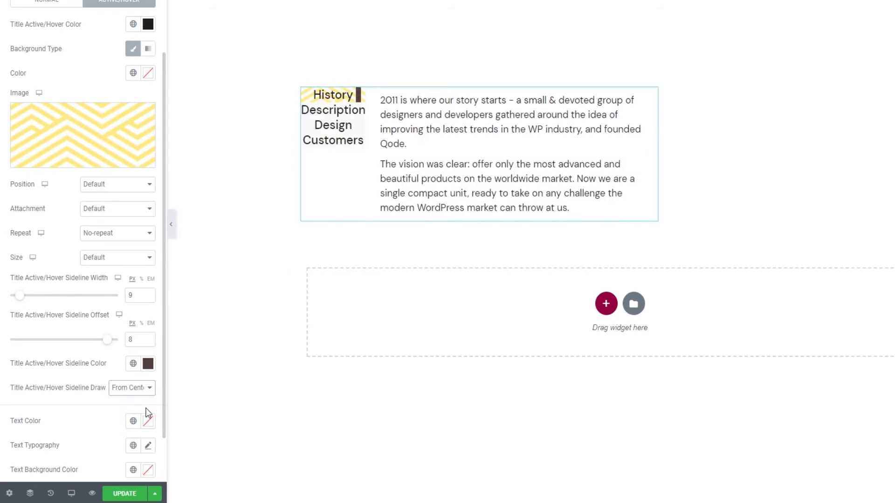
{"action": "left_click", "coordinate": [139, 389]}
{"action": "left_click", "coordinate": [140, 400]}
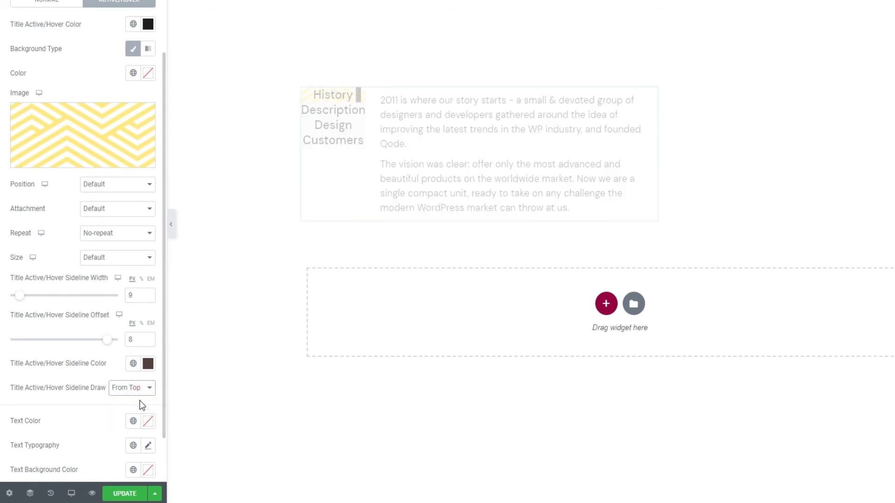
{"action": "left_click", "coordinate": [139, 390]}
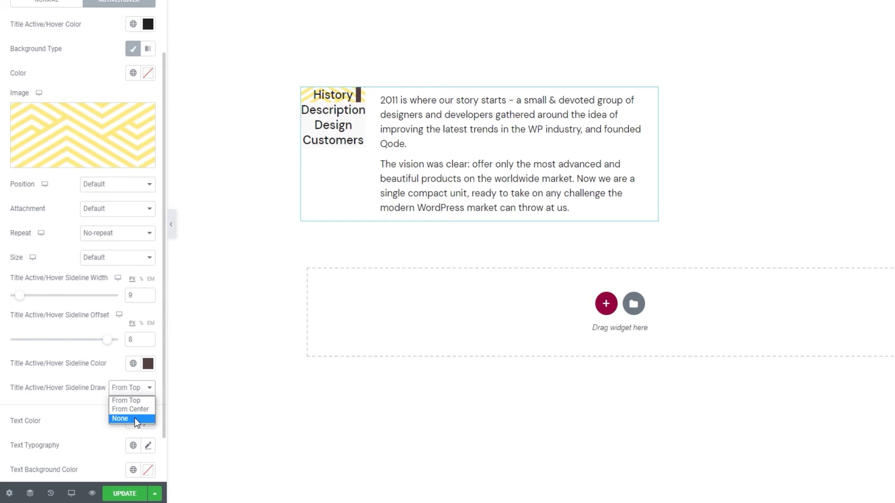
{"action": "left_click", "coordinate": [112, 369]}
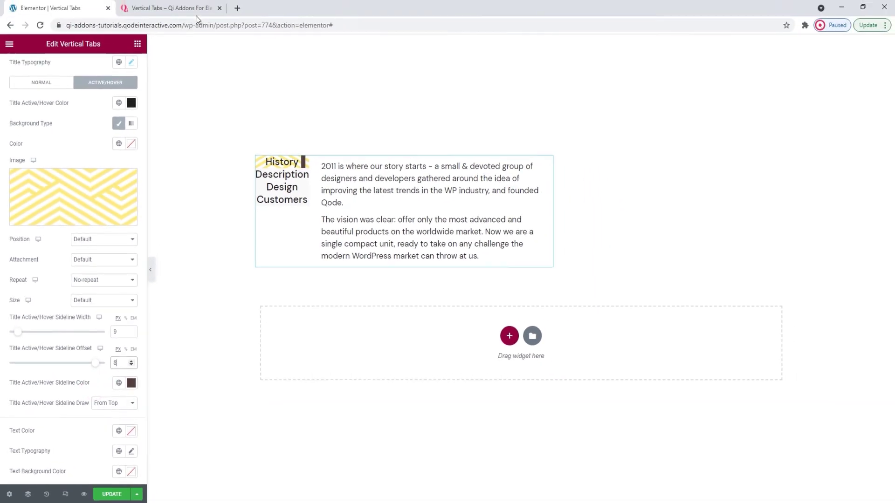
{"action": "left_click", "coordinate": [196, 16]}
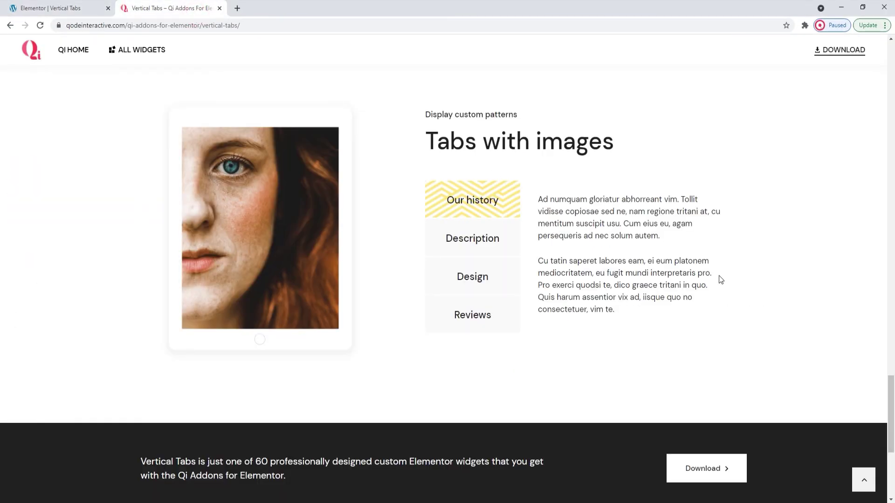
{"action": "scroll", "coordinate": [719, 280], "scroll_direction": "up", "scroll_amount": 3}
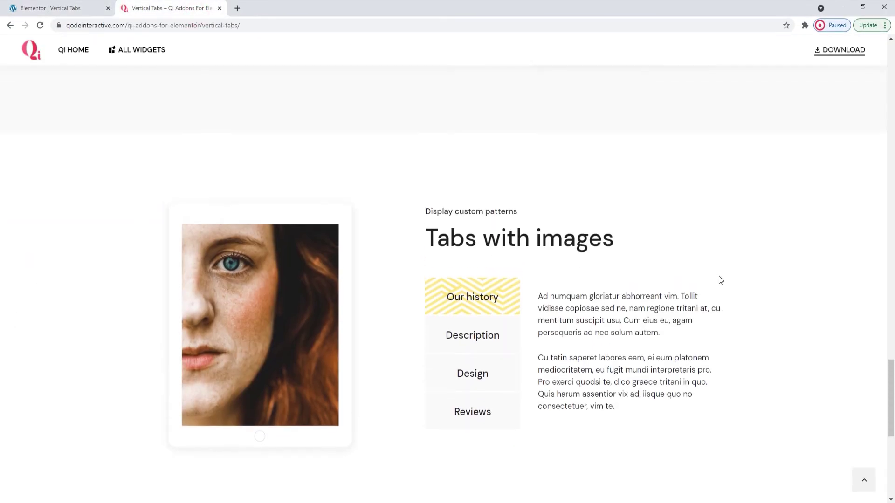
{"action": "scroll", "coordinate": [719, 280], "scroll_direction": "up", "scroll_amount": 3}
{"action": "scroll", "coordinate": [718, 280], "scroll_direction": "up", "scroll_amount": 2}
{"action": "scroll", "coordinate": [719, 279], "scroll_direction": "up", "scroll_amount": 3}
{"action": "scroll", "coordinate": [720, 278], "scroll_direction": "up", "scroll_amount": 2}
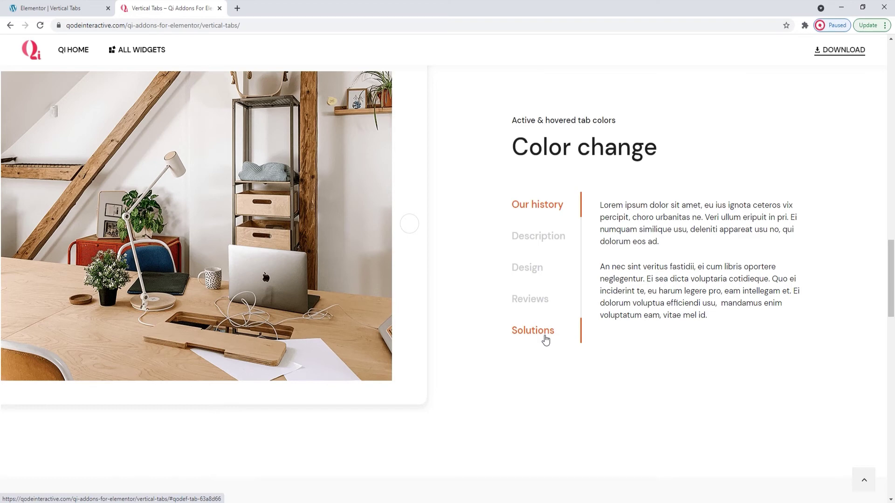
{"action": "scroll", "coordinate": [545, 338], "scroll_direction": "up", "scroll_amount": 3}
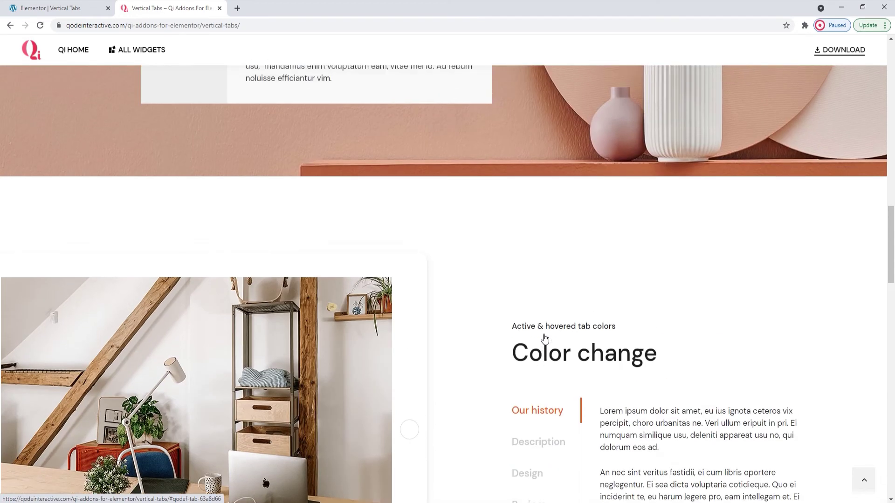
{"action": "scroll", "coordinate": [545, 339], "scroll_direction": "up", "scroll_amount": 5}
{"action": "scroll", "coordinate": [545, 338], "scroll_direction": "up", "scroll_amount": 3}
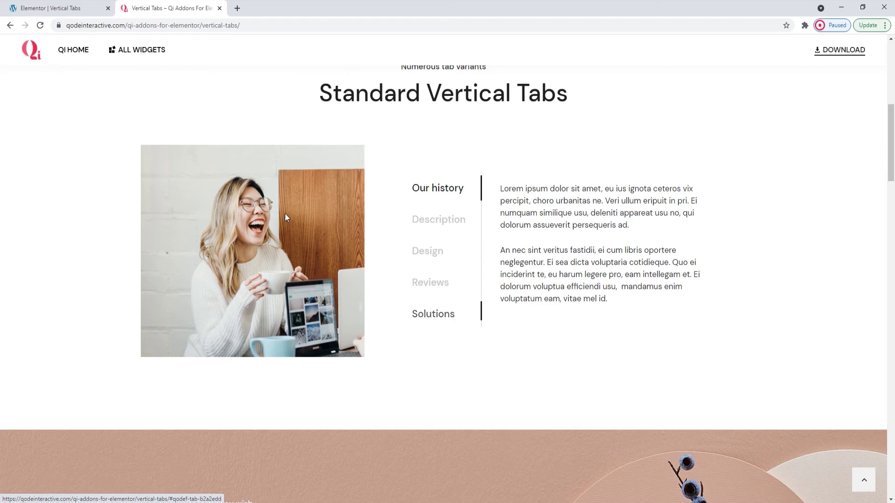
{"action": "left_click", "coordinate": [96, 14]}
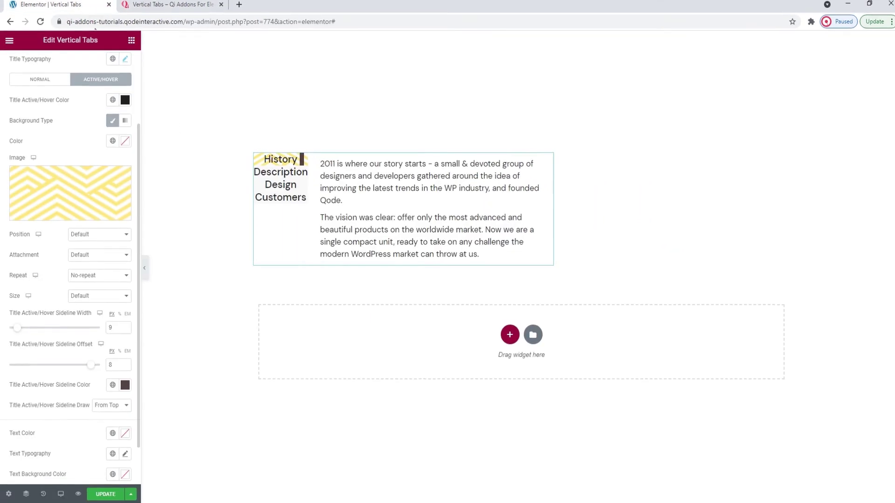
Step: Clear the dark #534141 colour from the active/hover title sideline, keeping width and offset
{"action": "left_click", "coordinate": [124, 386]}
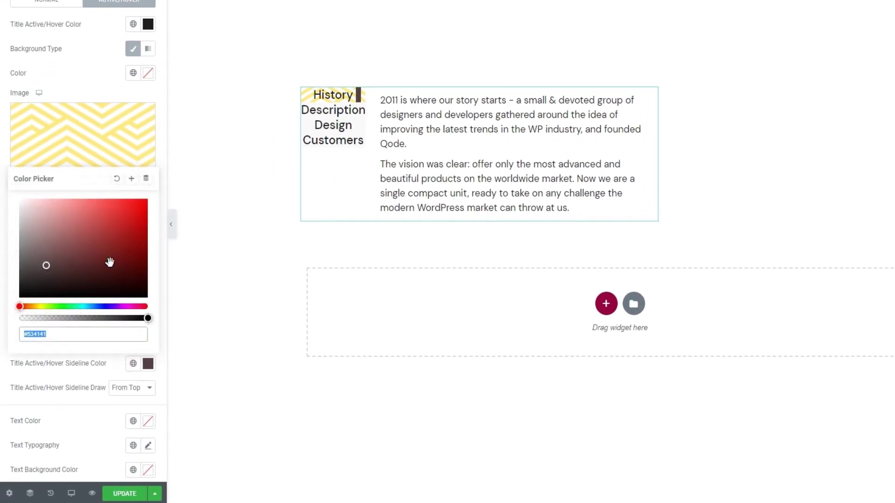
{"action": "left_click", "coordinate": [116, 178]}
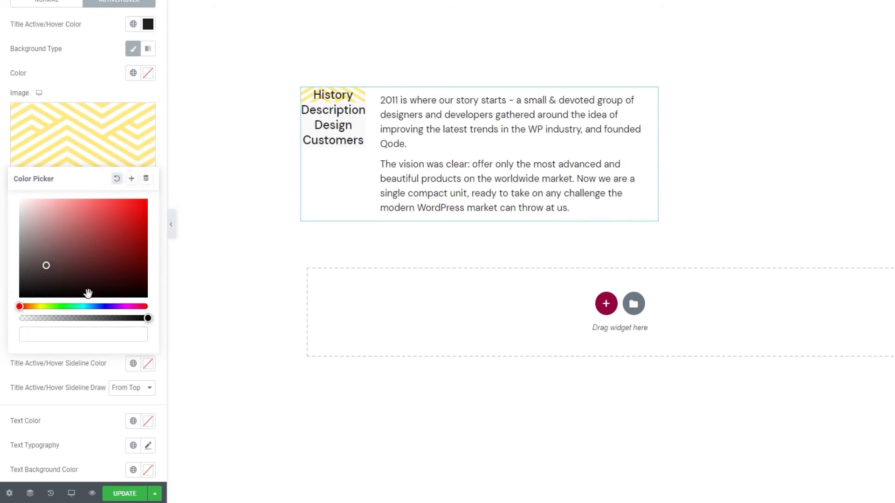
{"action": "left_click", "coordinate": [96, 373]}
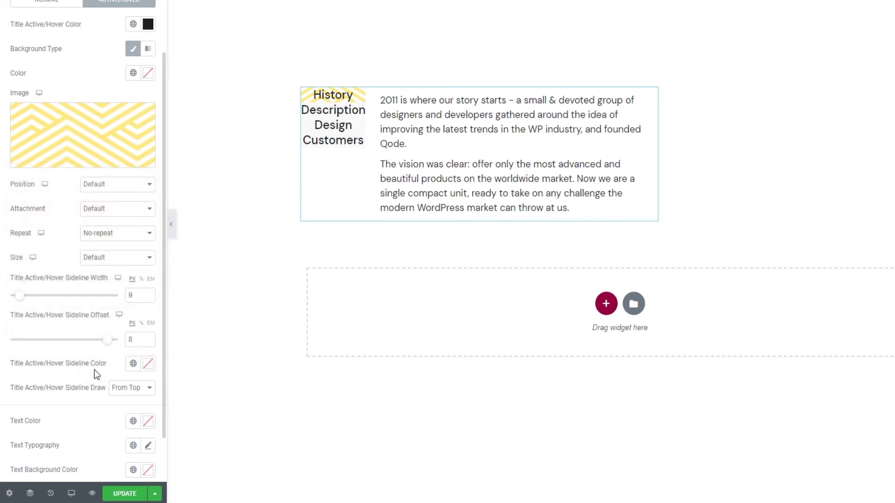
{"action": "scroll", "coordinate": [95, 375], "scroll_direction": "down", "scroll_amount": 1}
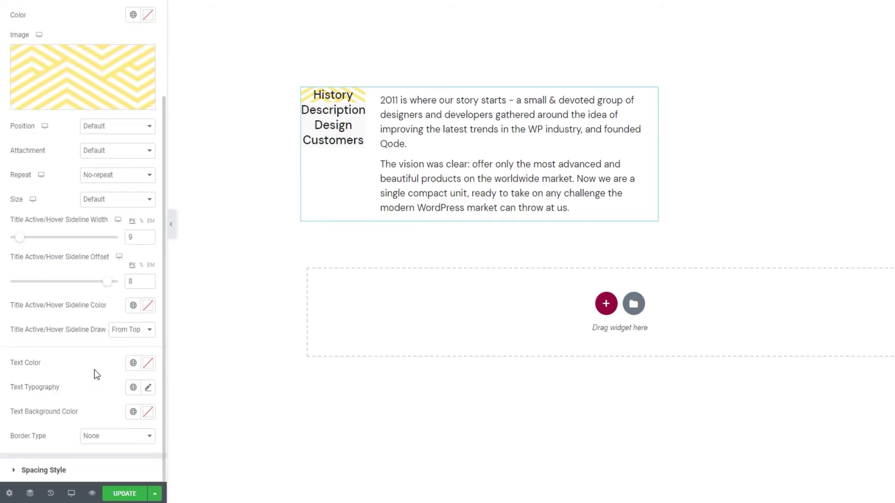
{"action": "left_click", "coordinate": [148, 363]}
{"action": "left_click_drag", "start_coordinate": [117, 275], "coordinate": [36, 220]}
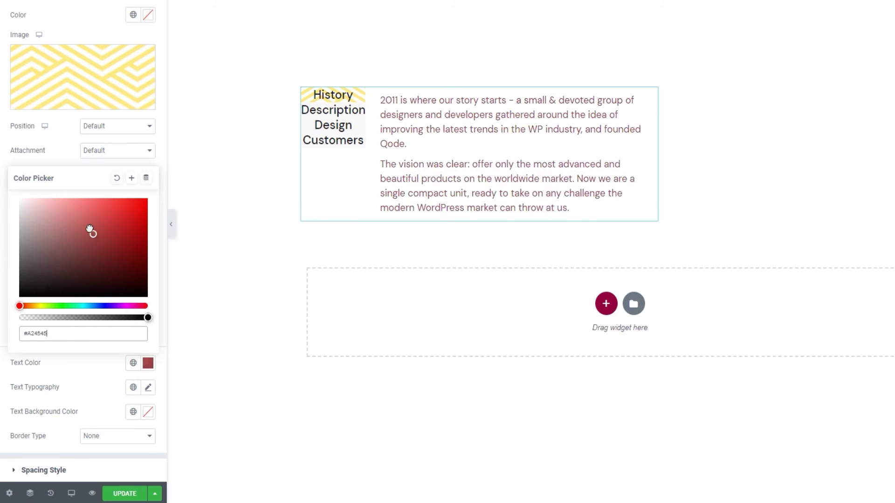
{"action": "left_click", "coordinate": [117, 177]}
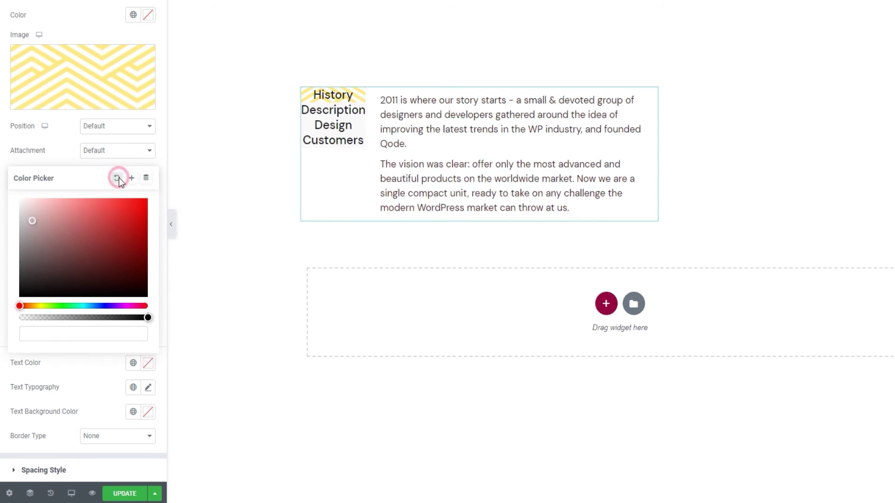
{"action": "left_click", "coordinate": [93, 365]}
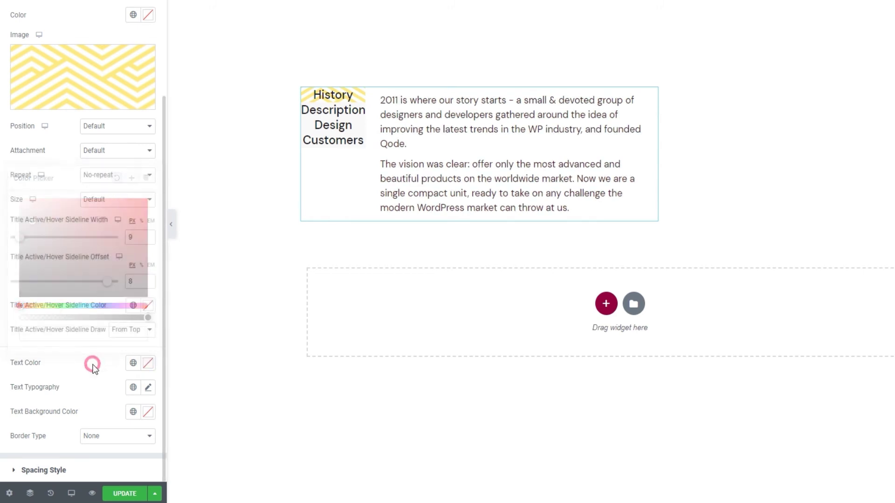
{"action": "left_click", "coordinate": [151, 388]}
{"action": "scroll", "coordinate": [119, 372], "scroll_direction": "down", "scroll_amount": 3}
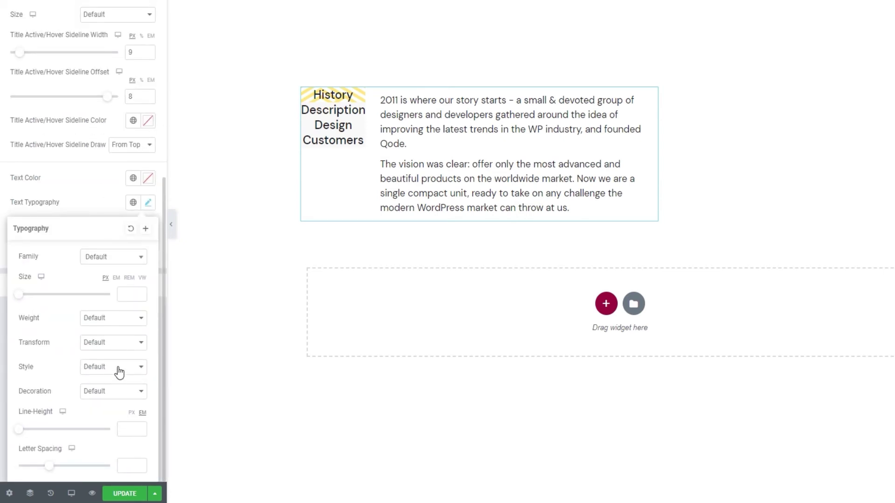
{"action": "left_click", "coordinate": [105, 203]}
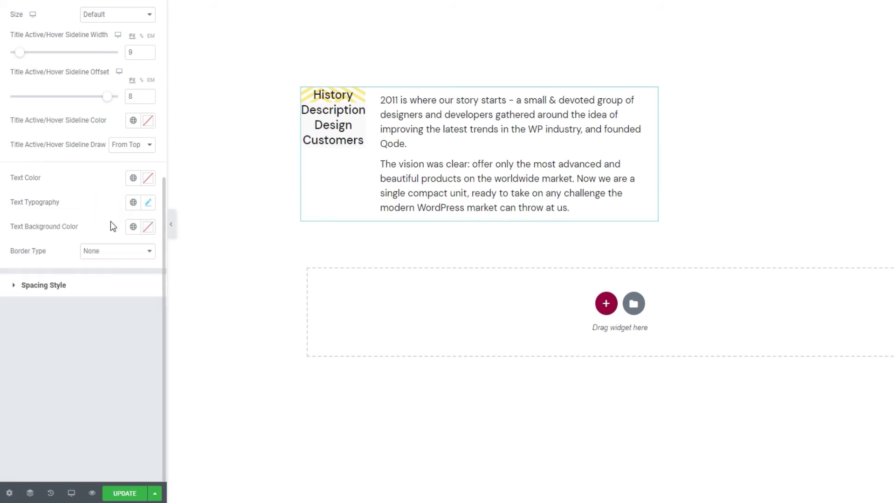
{"action": "left_click", "coordinate": [148, 226]}
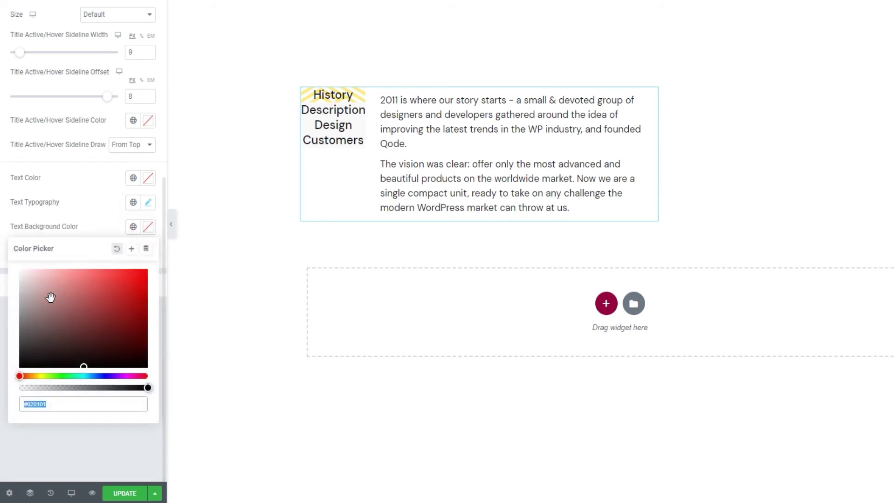
{"action": "left_click", "coordinate": [19, 291]}
{"action": "left_click_drag", "start_coordinate": [19, 290], "coordinate": [21, 275]}
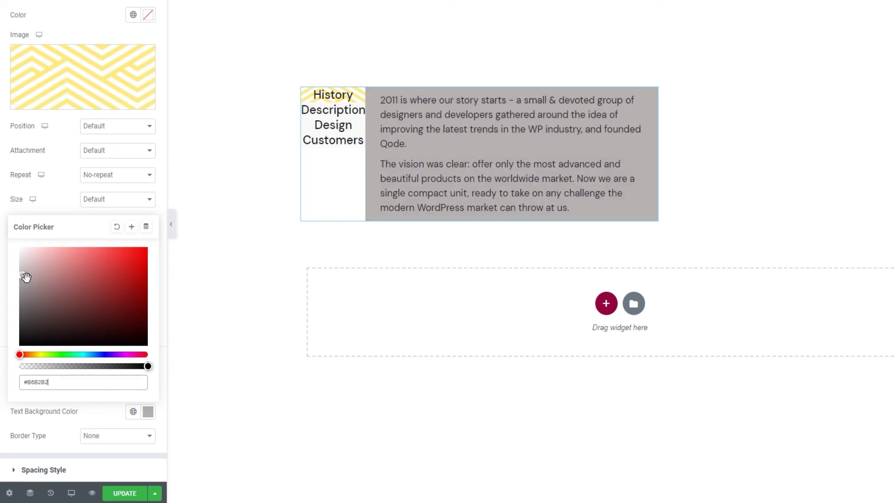
{"action": "left_click", "coordinate": [117, 227]}
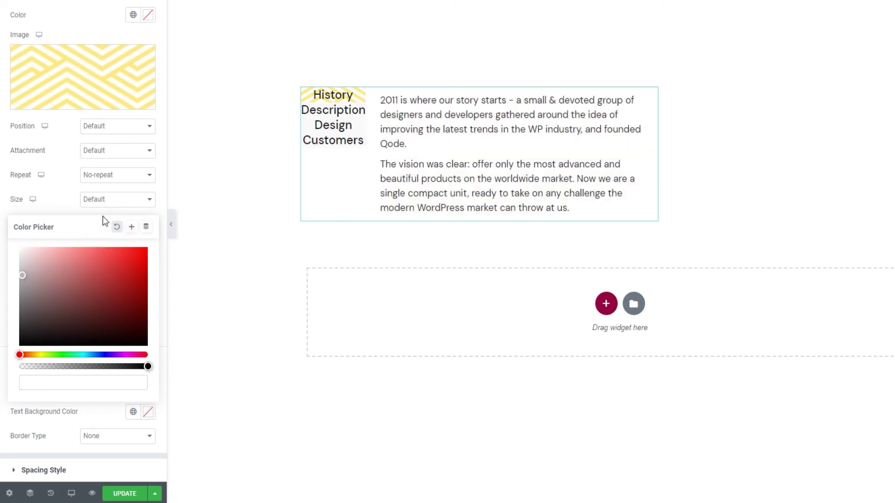
{"action": "left_click", "coordinate": [103, 213]}
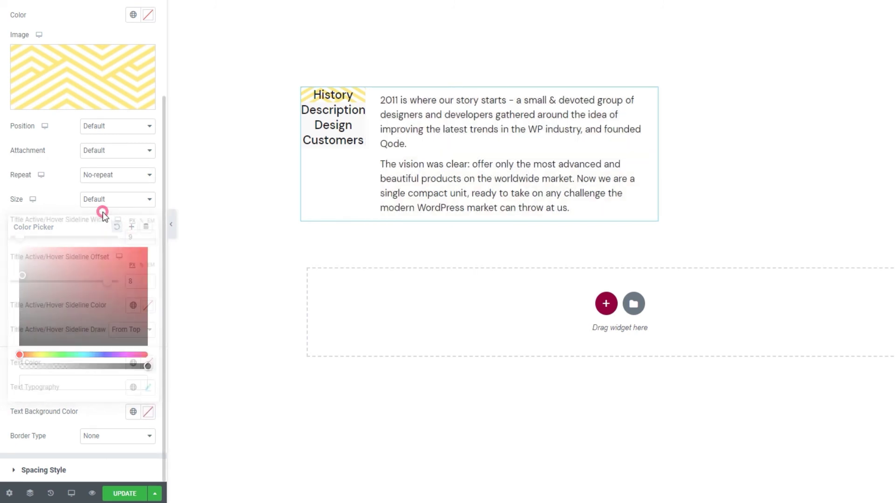
{"action": "left_click", "coordinate": [103, 439]}
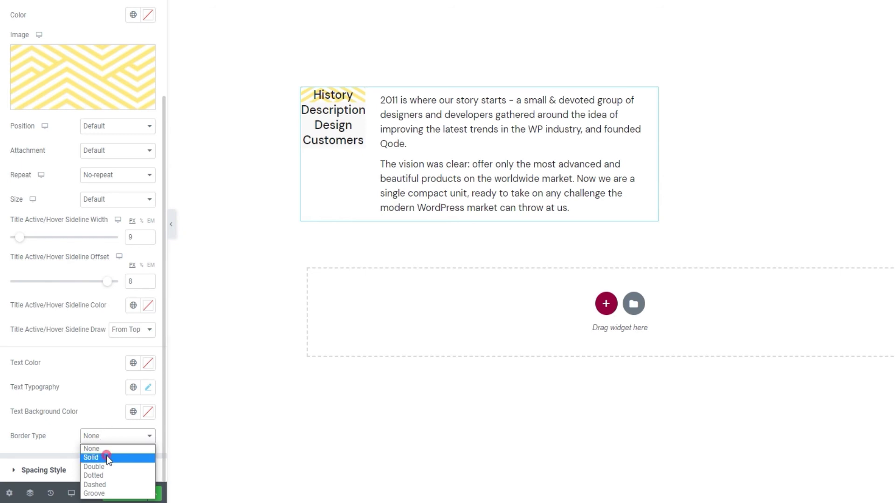
{"action": "left_click", "coordinate": [107, 458]}
{"action": "scroll", "coordinate": [103, 431], "scroll_direction": "down", "scroll_amount": 1}
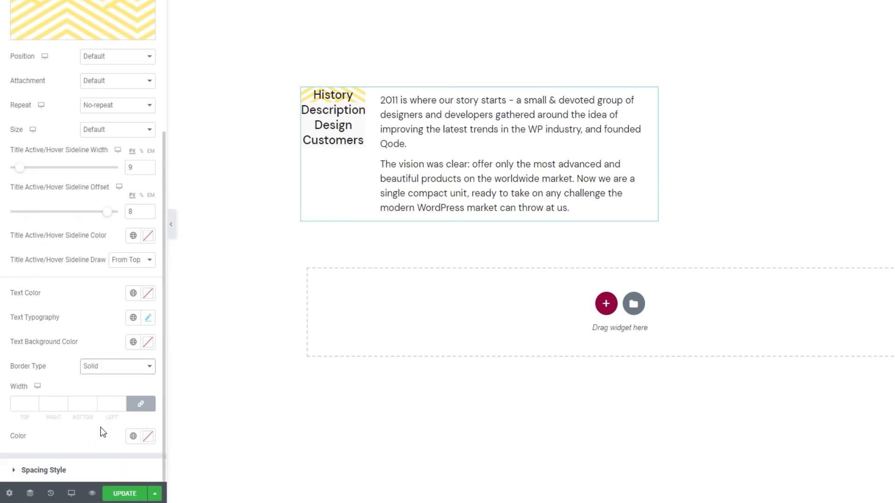
{"action": "left_click", "coordinate": [35, 402]}
{"action": "left_click", "coordinate": [36, 401]}
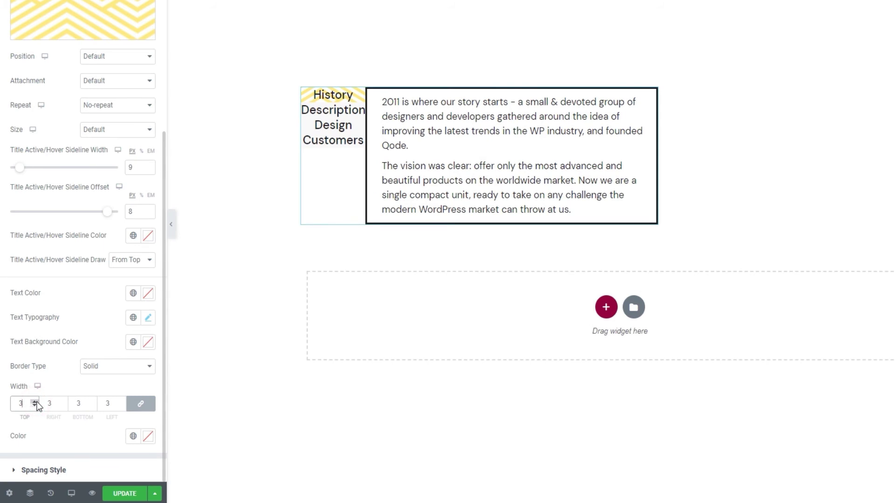
{"action": "left_click", "coordinate": [108, 369]}
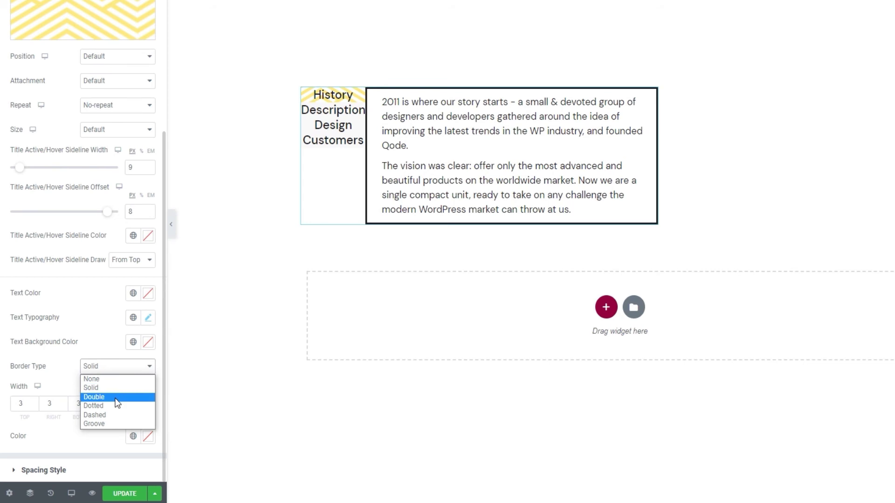
{"action": "left_click", "coordinate": [116, 398]}
{"action": "left_click", "coordinate": [121, 377]}
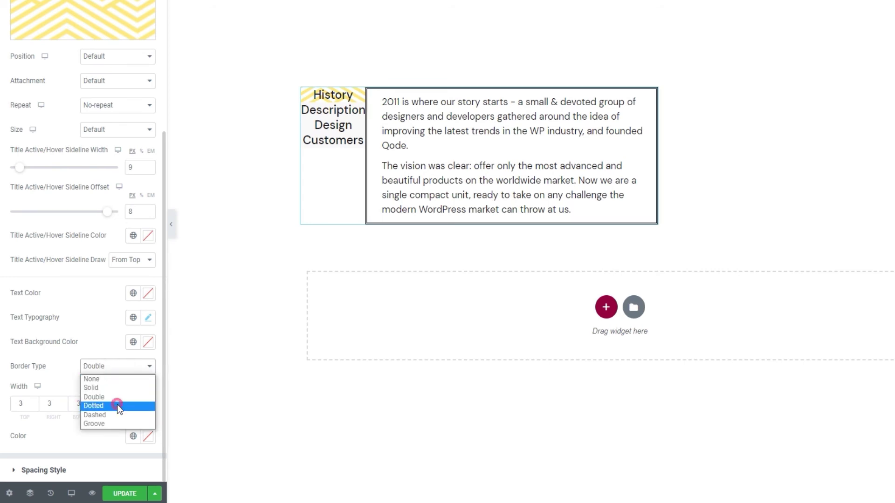
{"action": "left_click", "coordinate": [117, 404]}
{"action": "left_click", "coordinate": [121, 373]}
{"action": "left_click", "coordinate": [113, 406]}
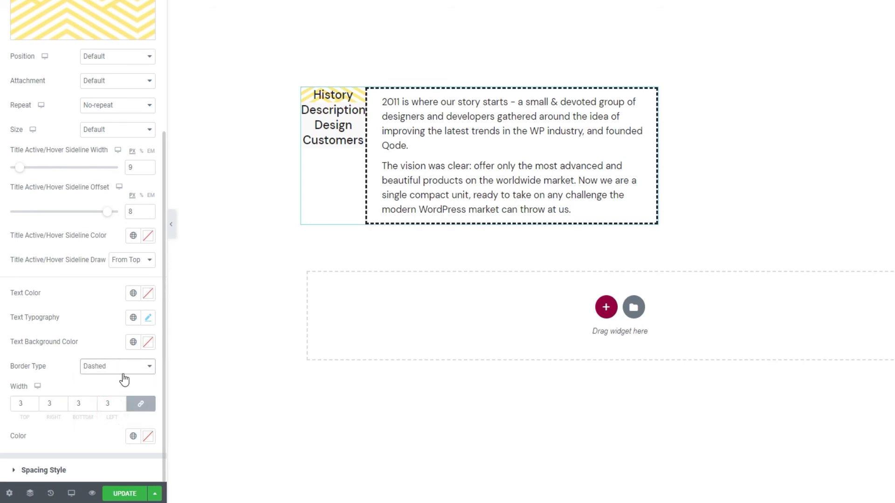
{"action": "left_click", "coordinate": [120, 368]}
{"action": "left_click", "coordinate": [109, 415]}
{"action": "key", "text": "Down"}
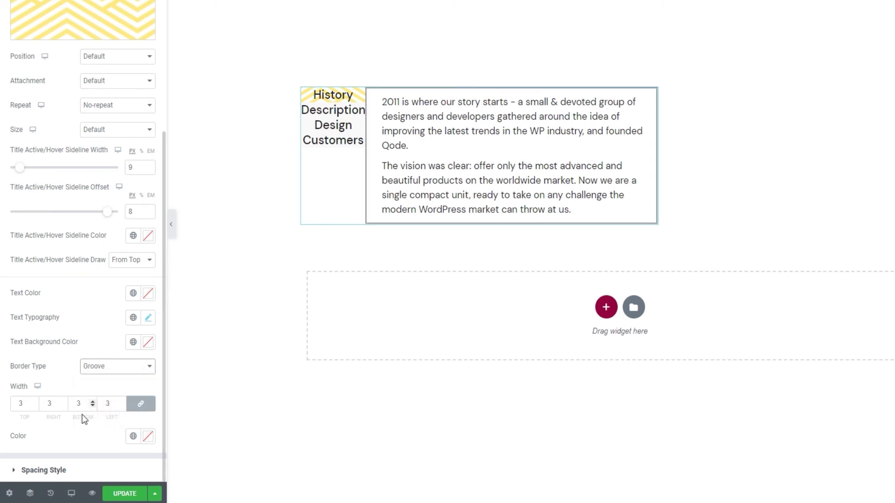
{"action": "left_click", "coordinate": [105, 369]}
{"action": "left_click", "coordinate": [113, 381]}
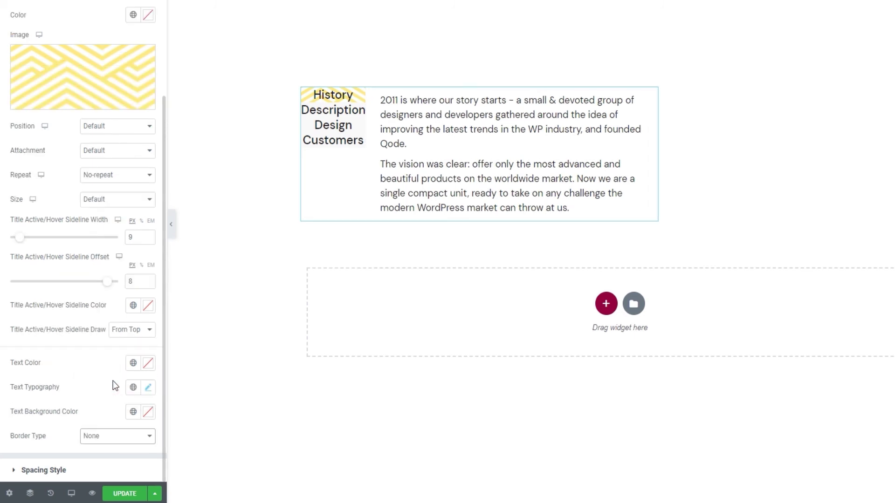
Step: Unlink title padding and set it to 27 top, 40 right, 23 bottom, 44 left px
{"action": "left_click", "coordinate": [95, 471]}
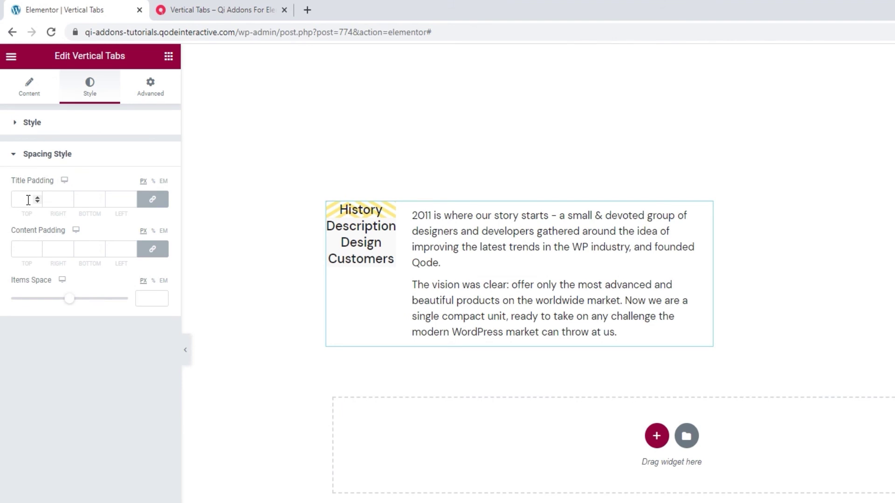
{"action": "left_click", "coordinate": [37, 199]}
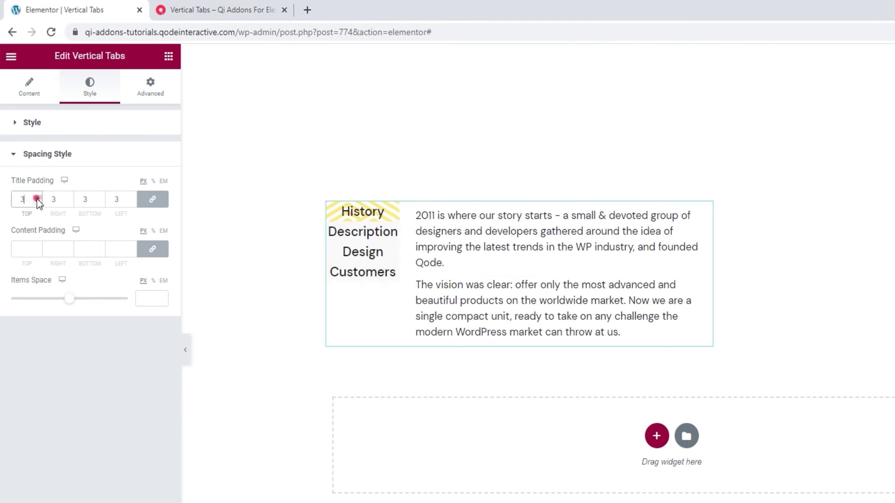
{"action": "left_click", "coordinate": [37, 199]}
{"action": "left_click", "coordinate": [37, 199]}
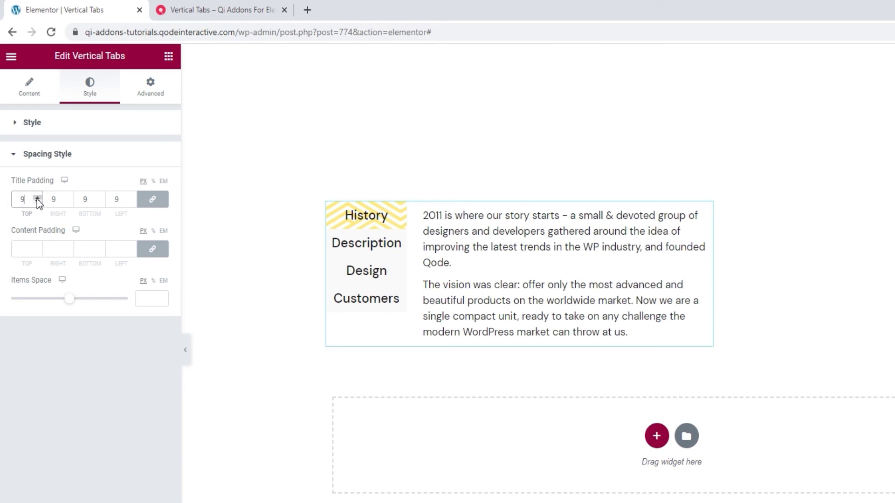
{"action": "double_click", "coordinate": [13, 197]}
{"action": "type", "text": "0"}
{"action": "left_click", "coordinate": [151, 202]}
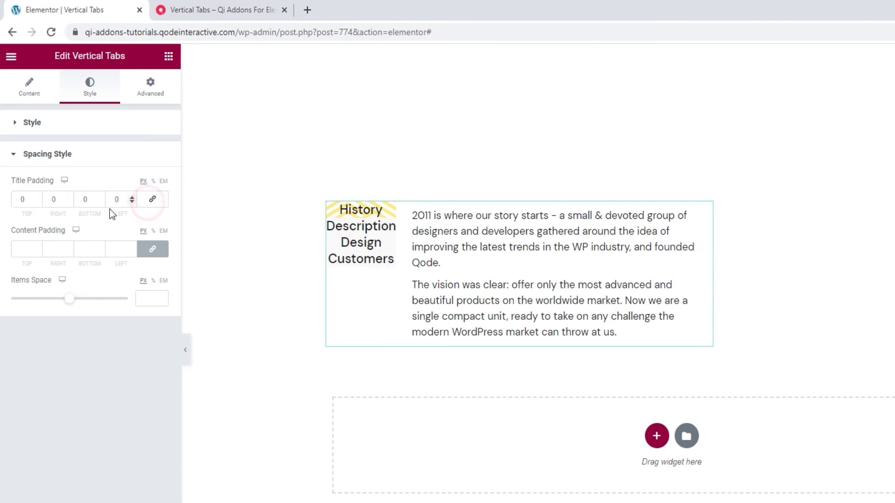
{"action": "double_click", "coordinate": [21, 197]}
{"action": "type", "text": "27"}
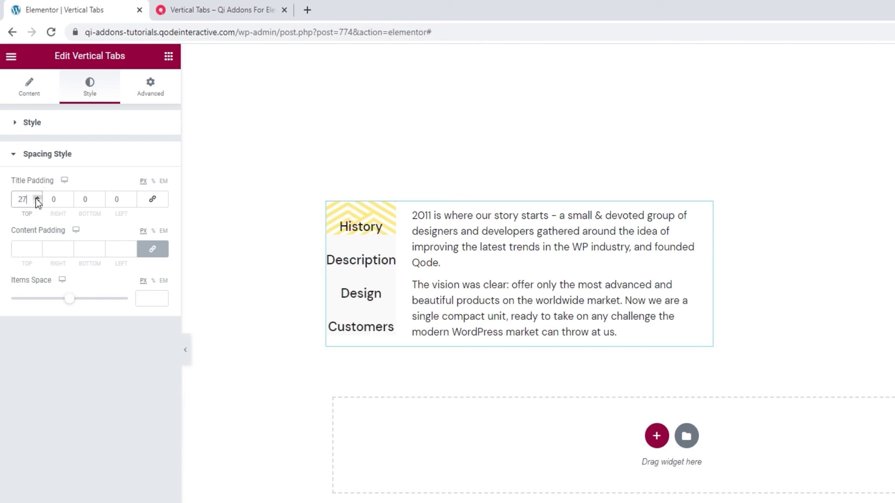
{"action": "left_click", "coordinate": [46, 200]}
{"action": "type", "text": "4"}
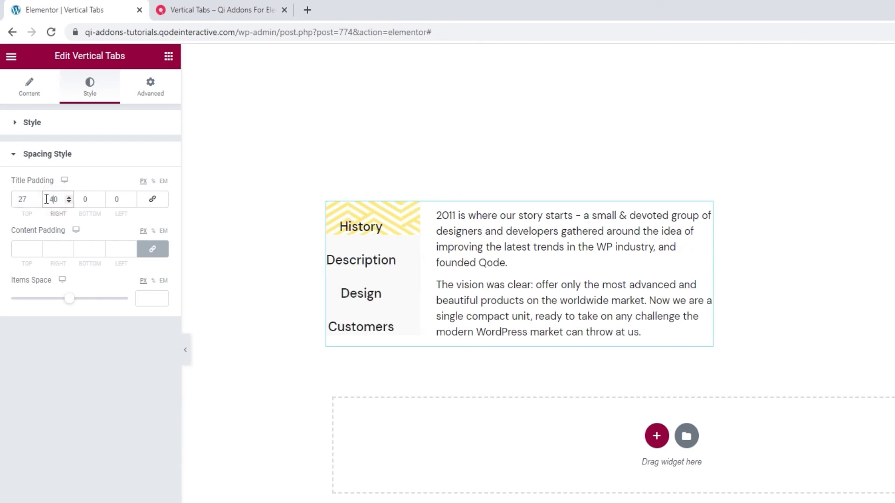
{"action": "left_click", "coordinate": [89, 201]}
{"action": "type", "text": "23"}
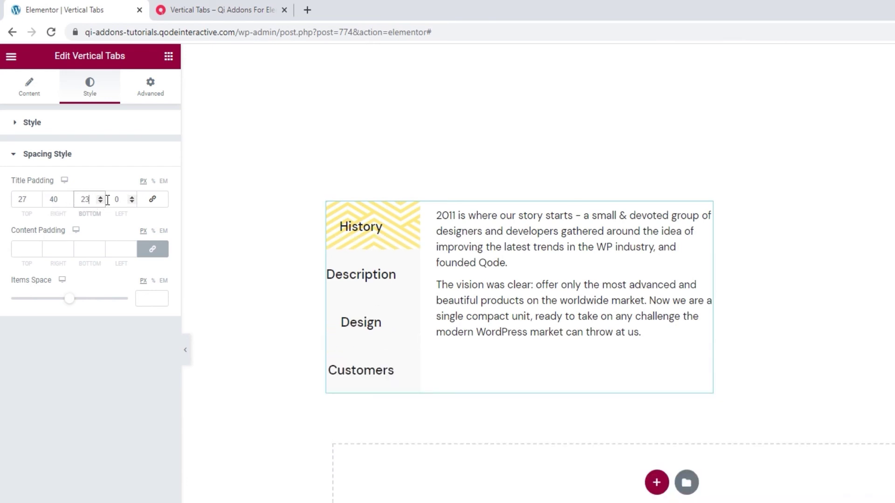
{"action": "left_click", "coordinate": [112, 199]}
{"action": "type", "text": "44"}
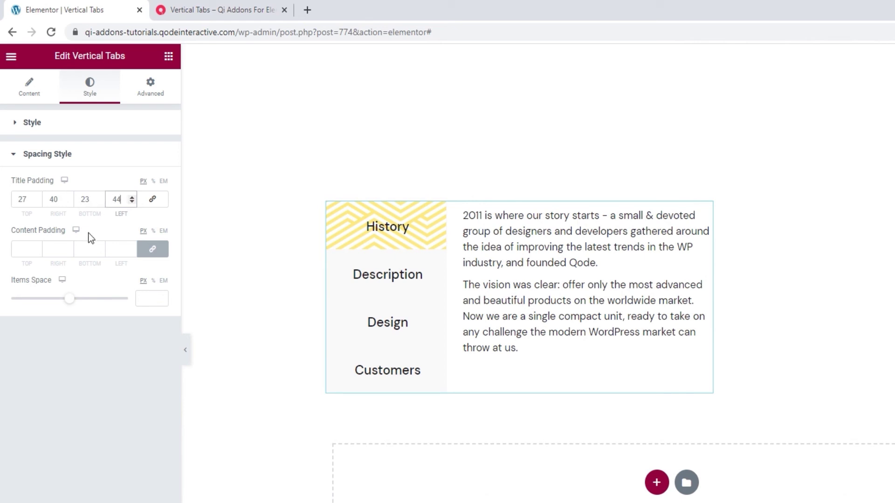
Step: Unlink content padding, switch it to %, and set top 4, left 6, others 0
{"action": "left_click", "coordinate": [37, 246]}
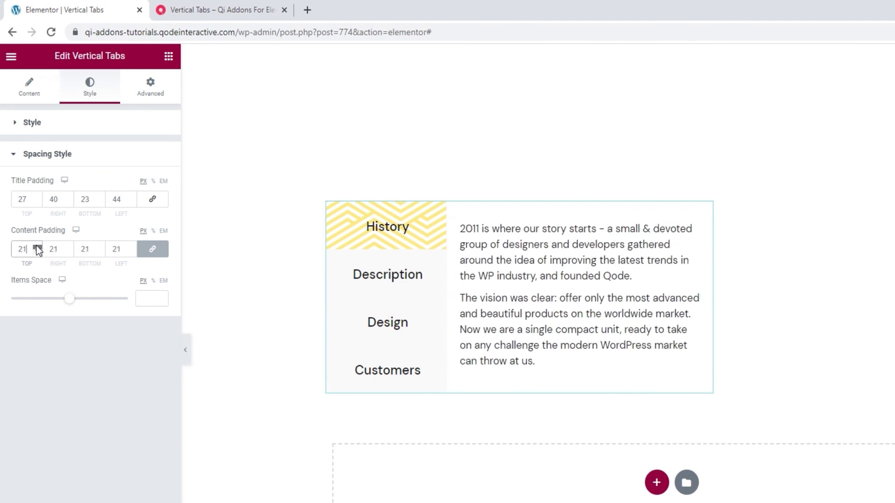
{"action": "mouse_move", "coordinate": [37, 245]}
{"action": "left_mouse_down"}
{"action": "mouse_move", "coordinate": [31, 253]}
{"action": "mouse_move", "coordinate": [12, 236]}
{"action": "left_mouse_up"}
{"action": "type", "text": "3"}
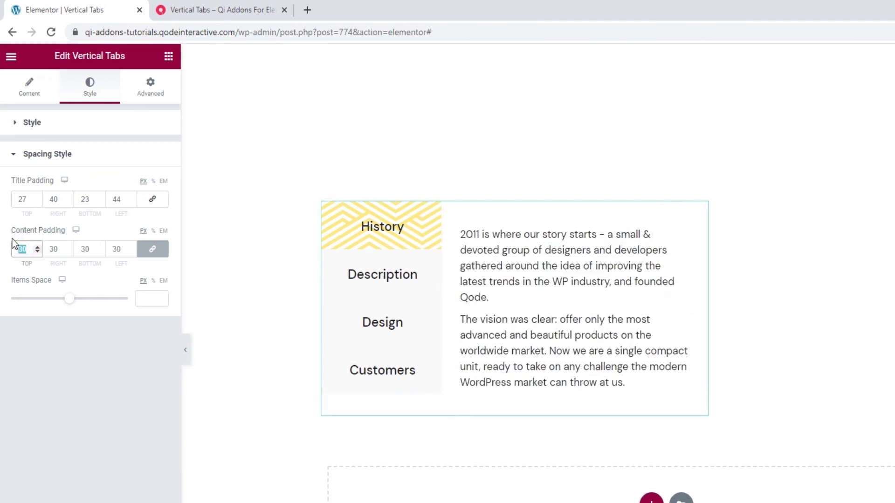
{"action": "type", "text": "0"}
{"action": "left_click", "coordinate": [152, 249]}
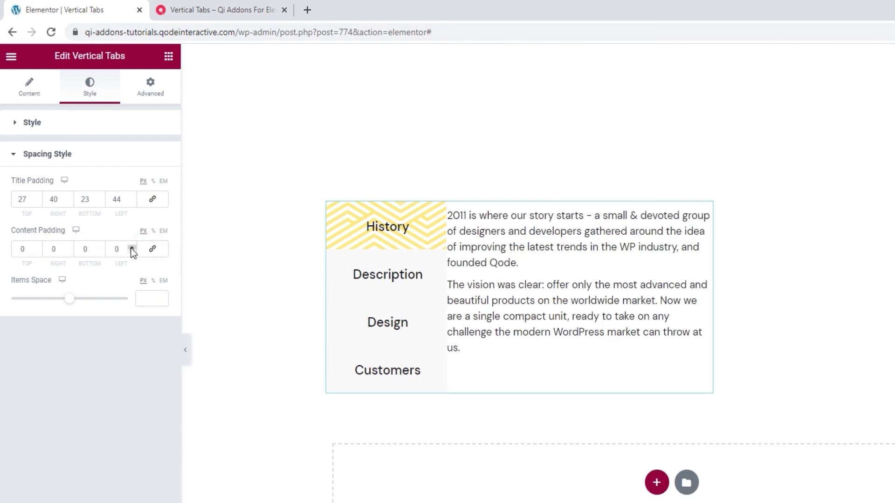
{"action": "left_click", "coordinate": [153, 232]}
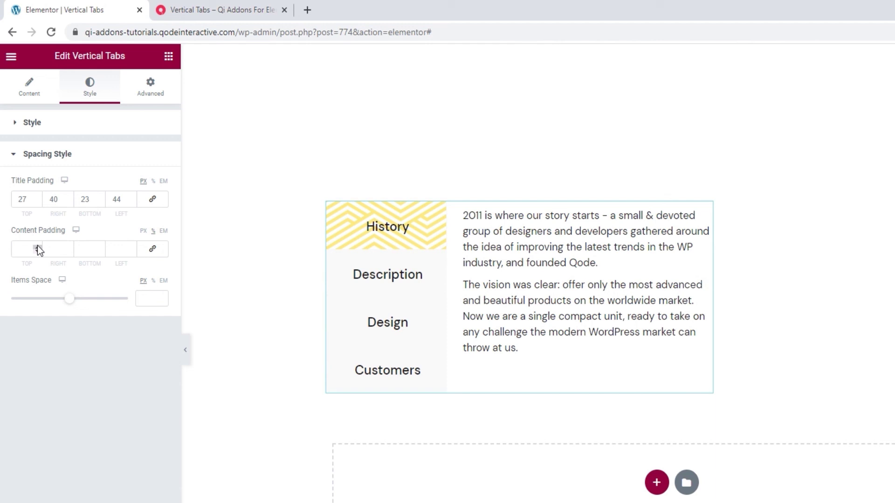
{"action": "left_click", "coordinate": [37, 245]}
{"action": "left_click", "coordinate": [37, 246]}
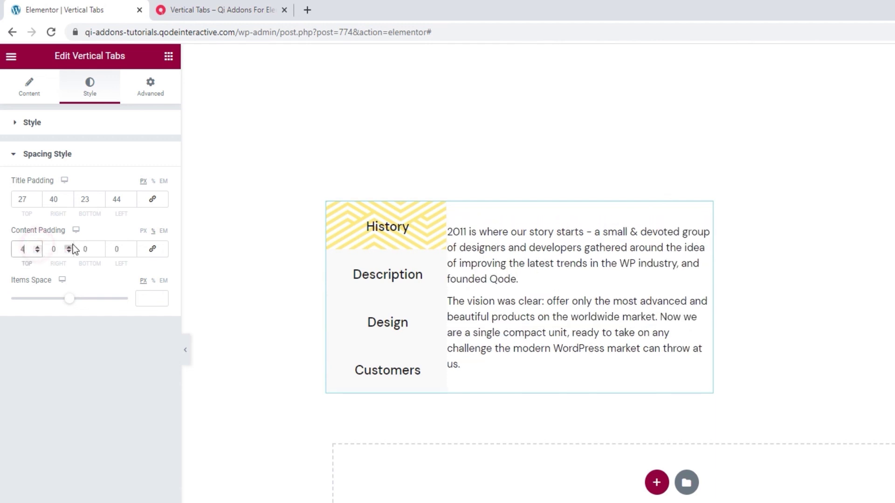
{"action": "left_click", "coordinate": [130, 246]}
{"action": "left_click", "coordinate": [131, 246]}
{"action": "left_click", "coordinate": [130, 246]}
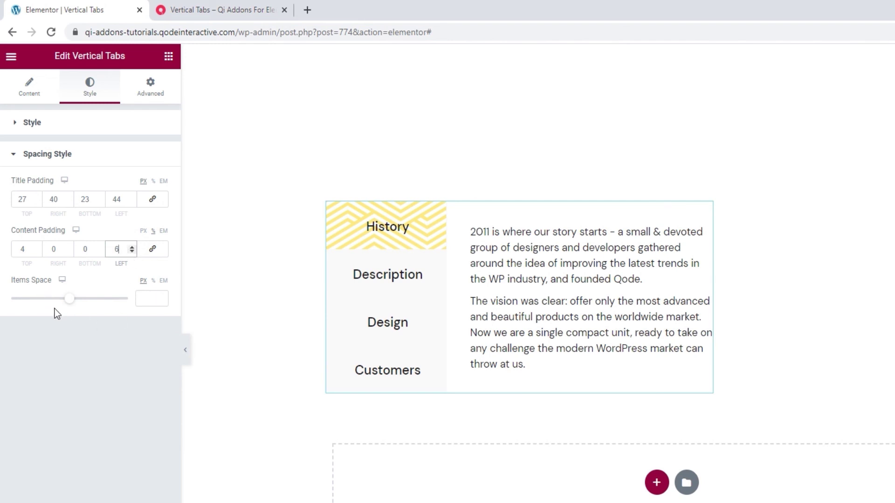
Step: Set Items Space to 3 and preview the Description and Design tabs
{"action": "left_click", "coordinate": [161, 297]}
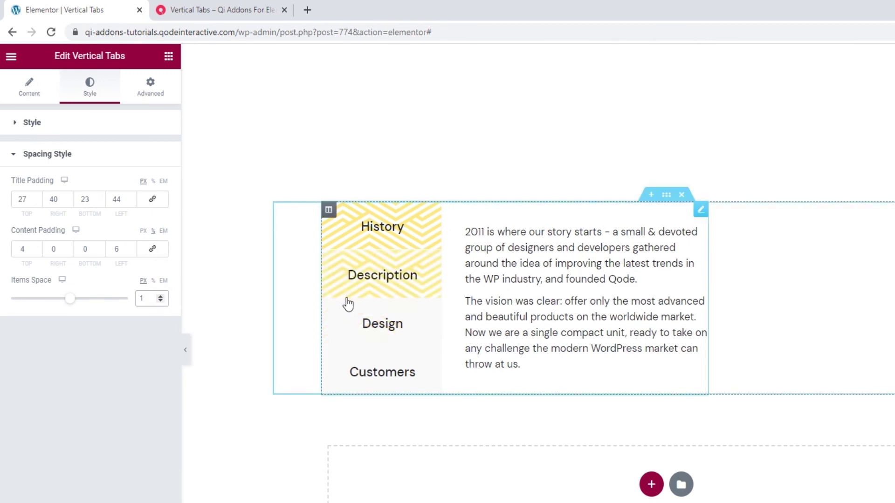
{"action": "left_click", "coordinate": [161, 295]}
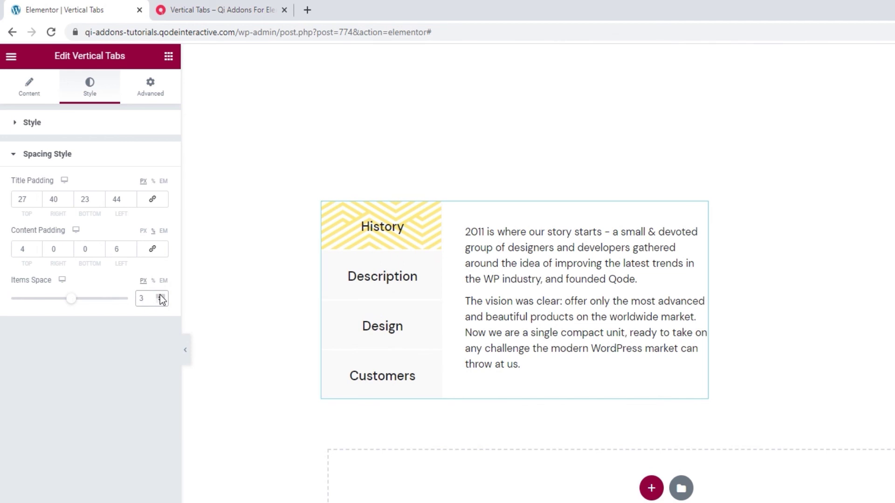
{"action": "left_click", "coordinate": [415, 290]}
{"action": "left_click", "coordinate": [416, 314]}
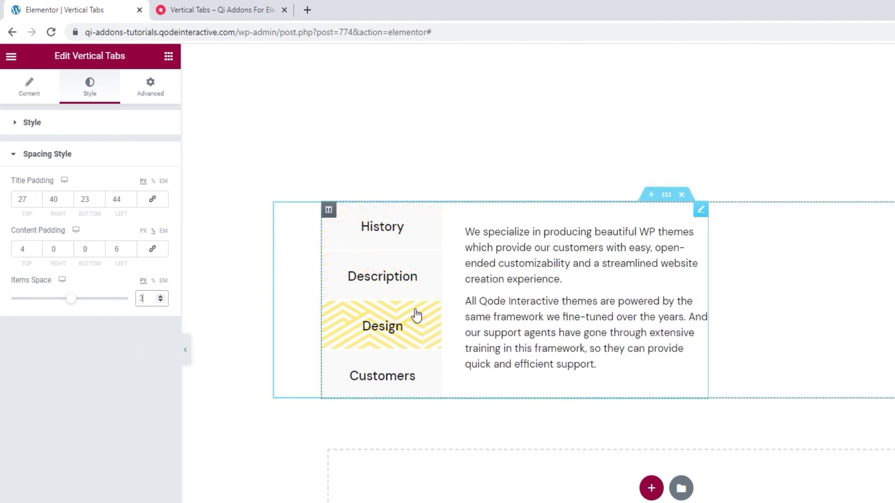
Step: Preview the Customers, Design, Description and History tabs, then update the page
{"action": "left_click", "coordinate": [407, 358]}
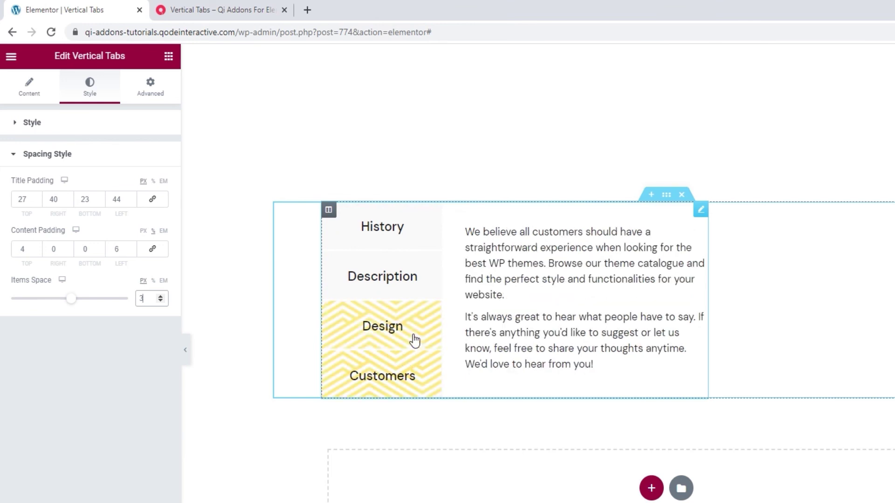
{"action": "left_click", "coordinate": [414, 340]}
{"action": "left_click", "coordinate": [426, 295]}
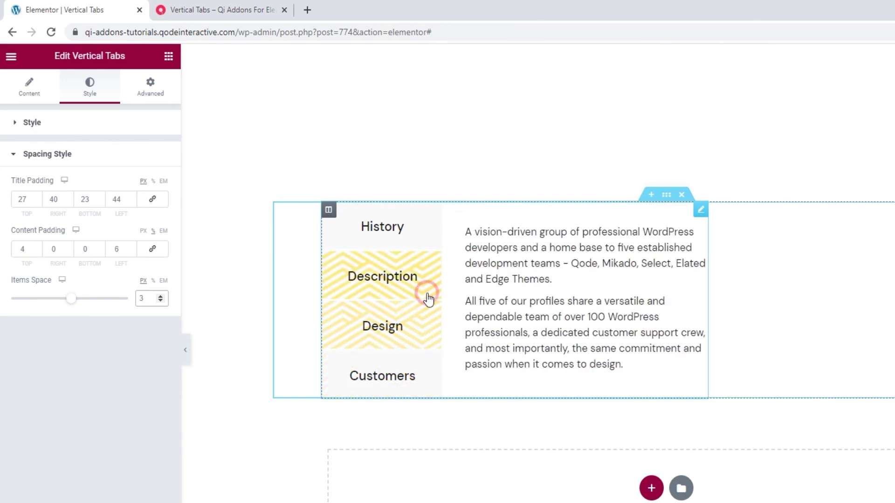
{"action": "left_click", "coordinate": [422, 243]}
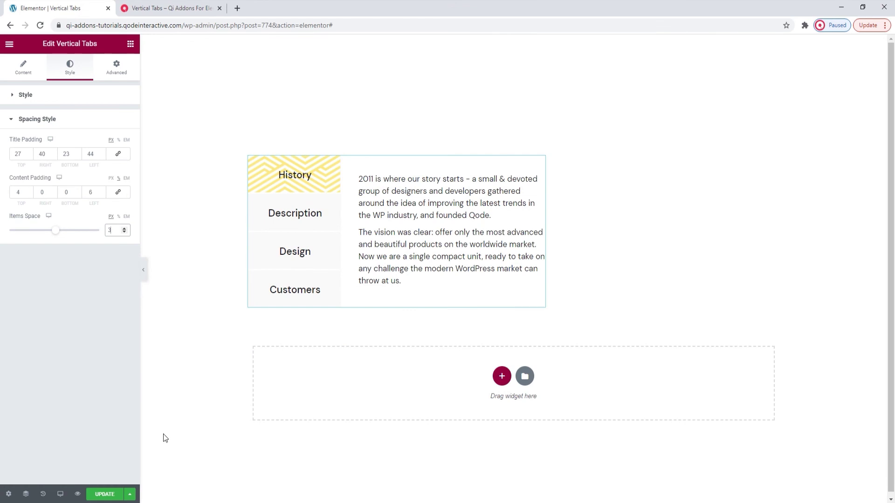
{"action": "left_click", "coordinate": [105, 494]}
Step: Return to the Qi Addons Vertical Tabs demo page and jump to its top
{"action": "left_click", "coordinate": [168, 8]}
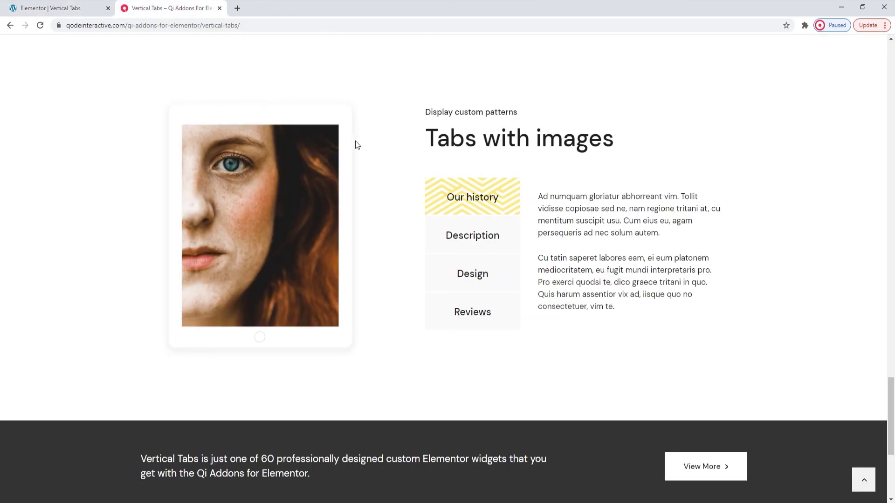
{"action": "left_click", "coordinate": [857, 473]}
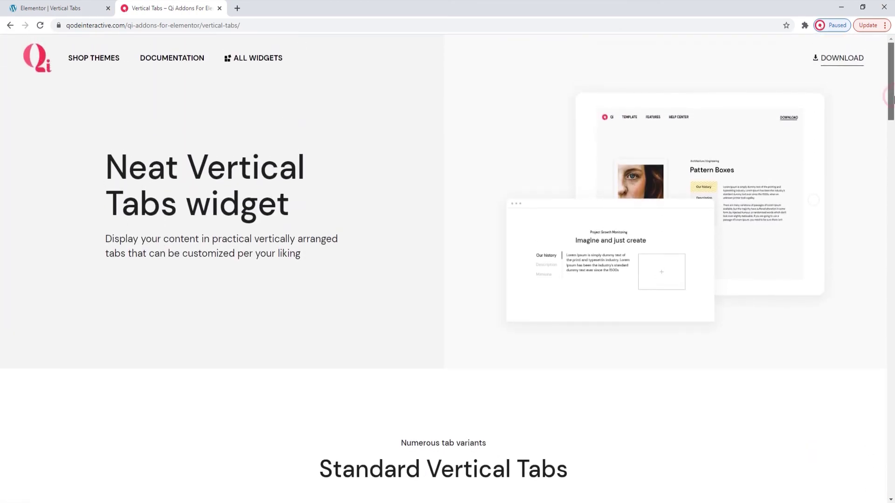
{"action": "left_click_drag", "start_coordinate": [892, 98], "coordinate": [893, 435]}
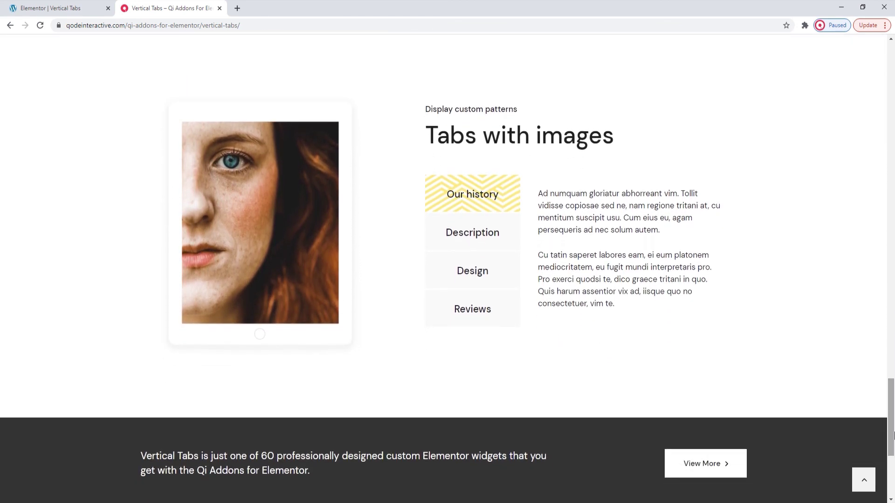